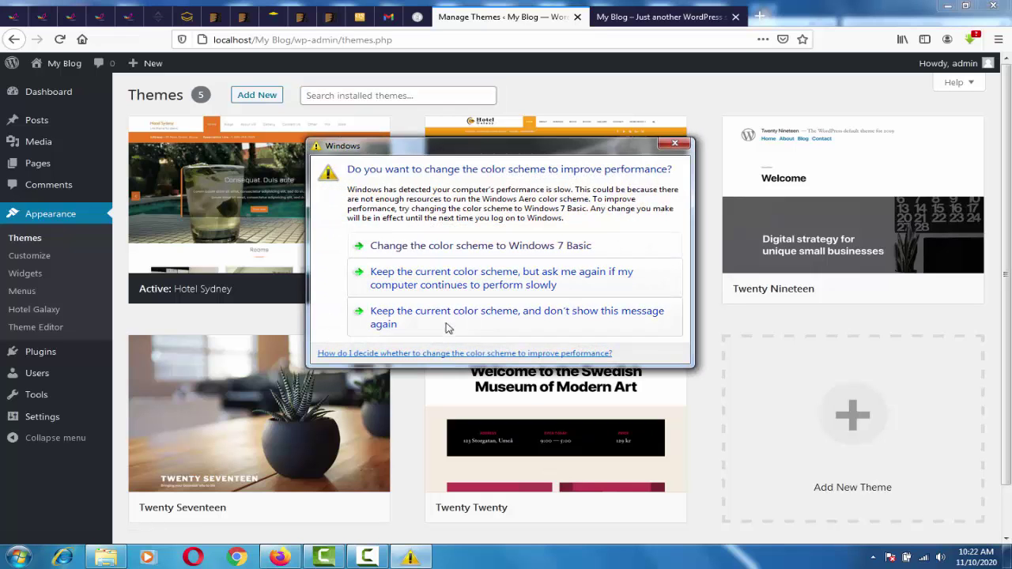
# Keep the current Windows color scheme without further prompts and select the neve archive in the Wordpress tutorial folder
pyautogui.click(447, 327)
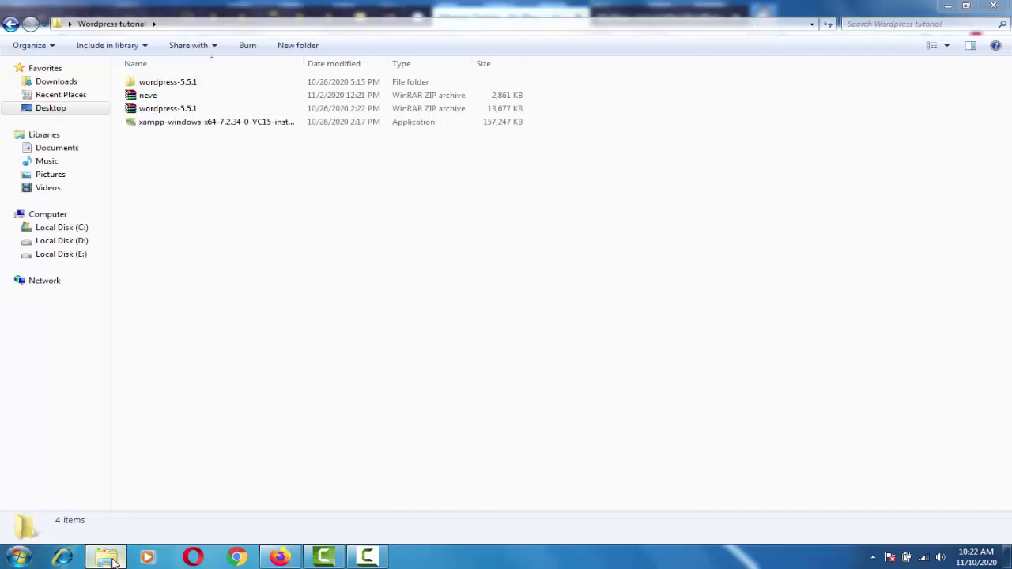
pyautogui.click(106, 557)
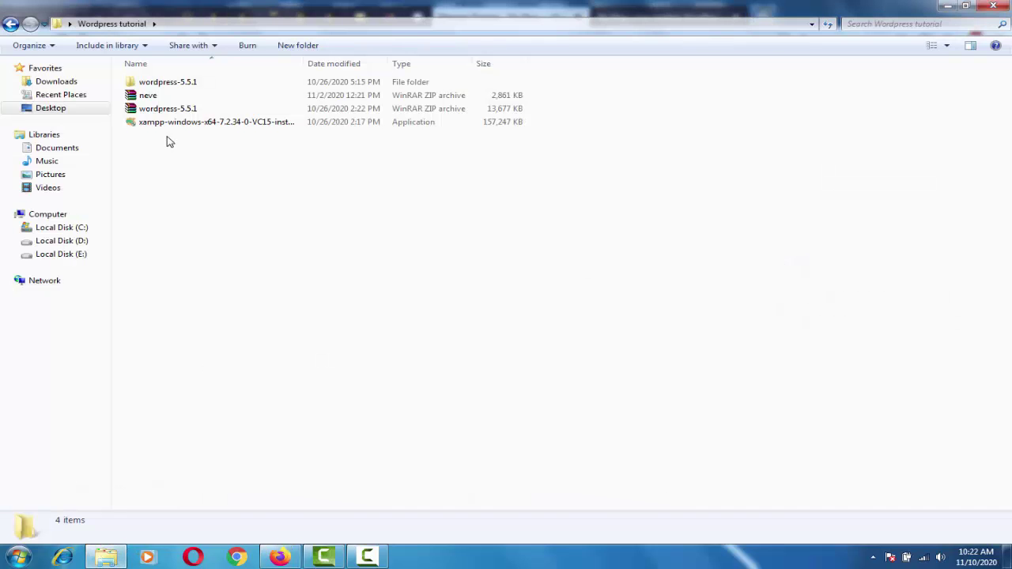
pyautogui.click(148, 95)
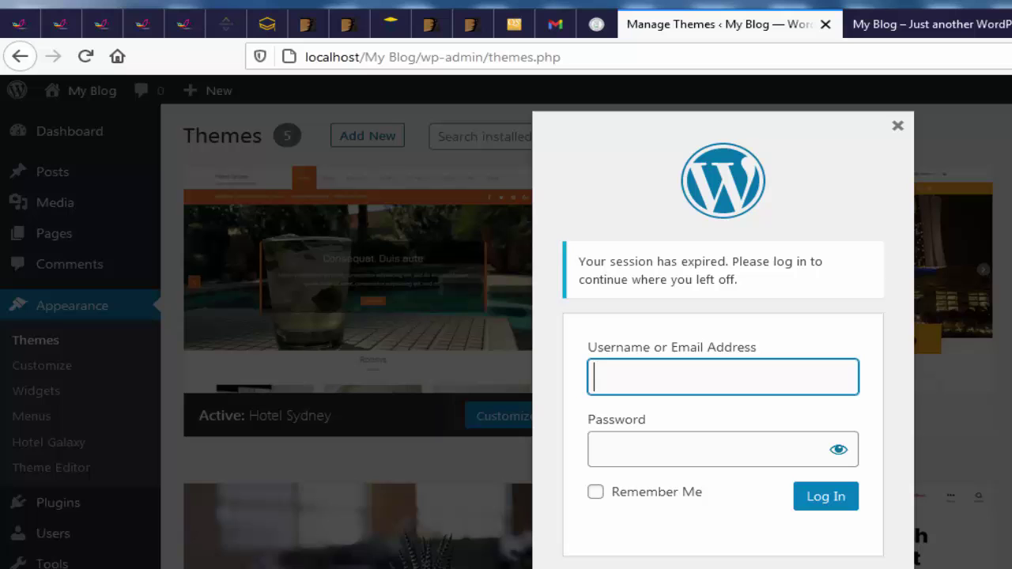
# Log back in to the expired WordPress session using the saved admin username and password
pyautogui.click(846, 391)
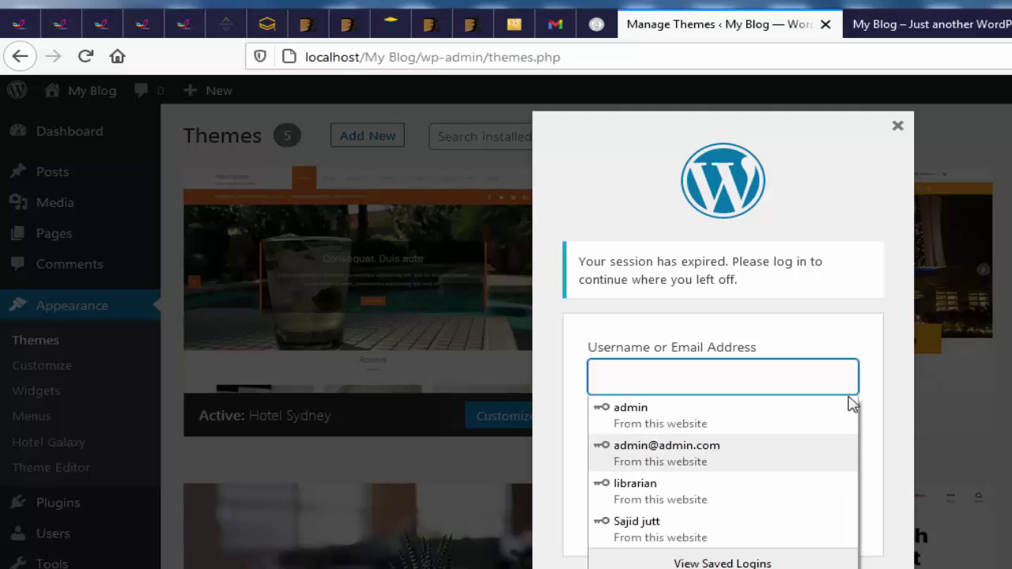
pyautogui.click(658, 417)
pyautogui.click(824, 503)
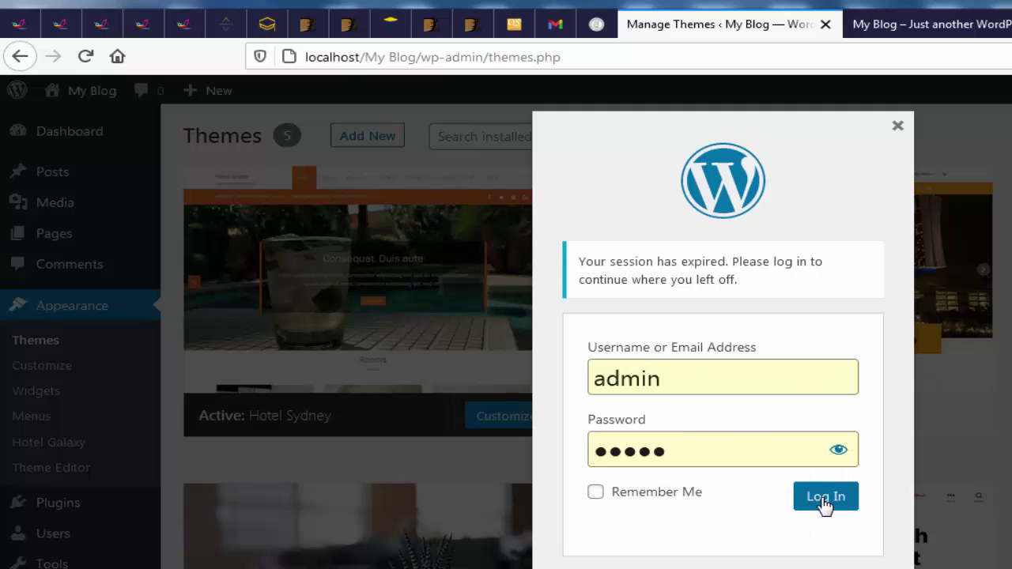
pyautogui.click(825, 503)
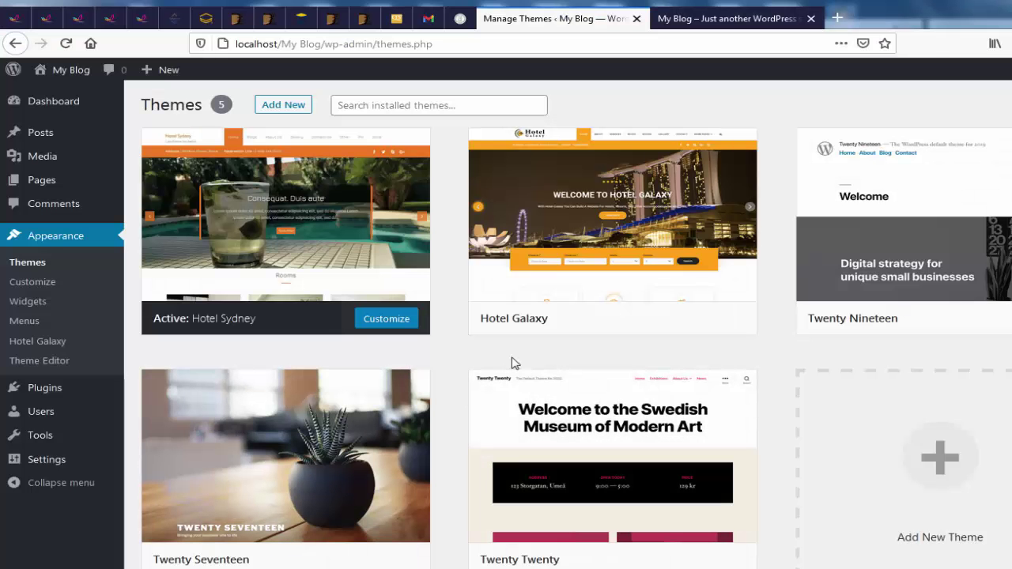
# Open the page for adding new themes and browse through the popular WordPress themes
pyautogui.click(293, 106)
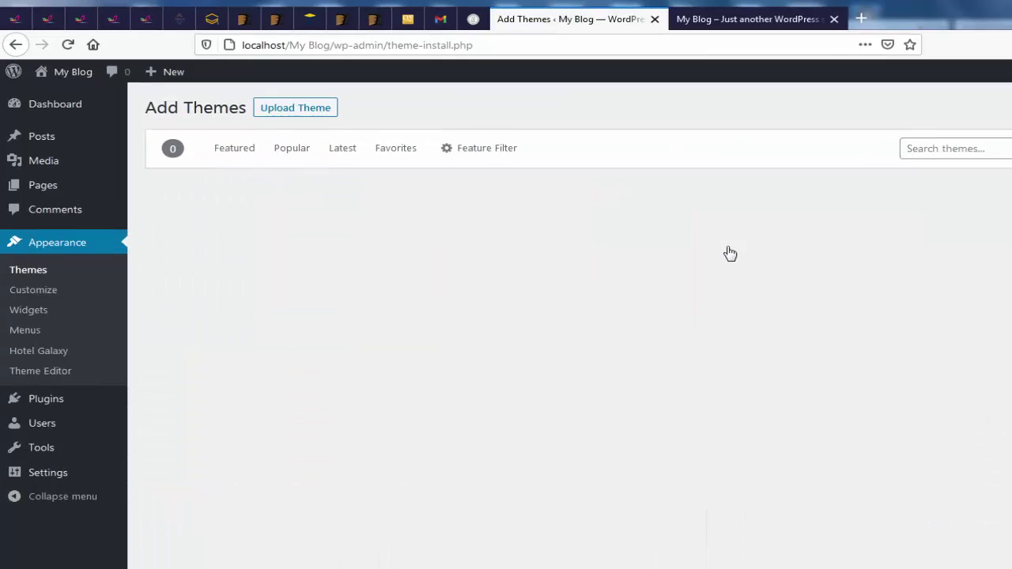
pyautogui.click(295, 199)
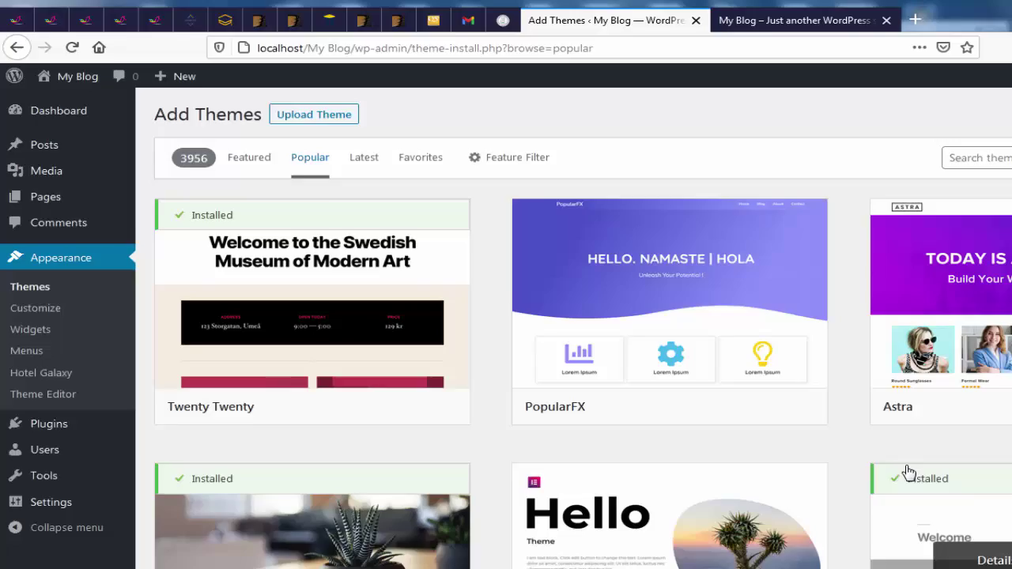
pyautogui.scroll(-5, 1008, 556)
pyautogui.scroll(-5, 800, 416)
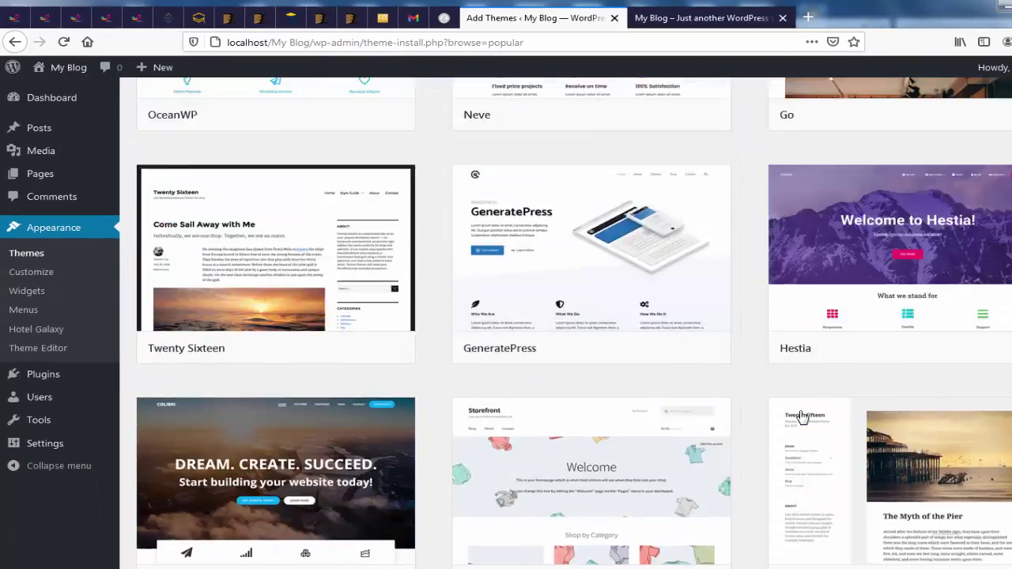
pyautogui.scroll(10, 799, 415)
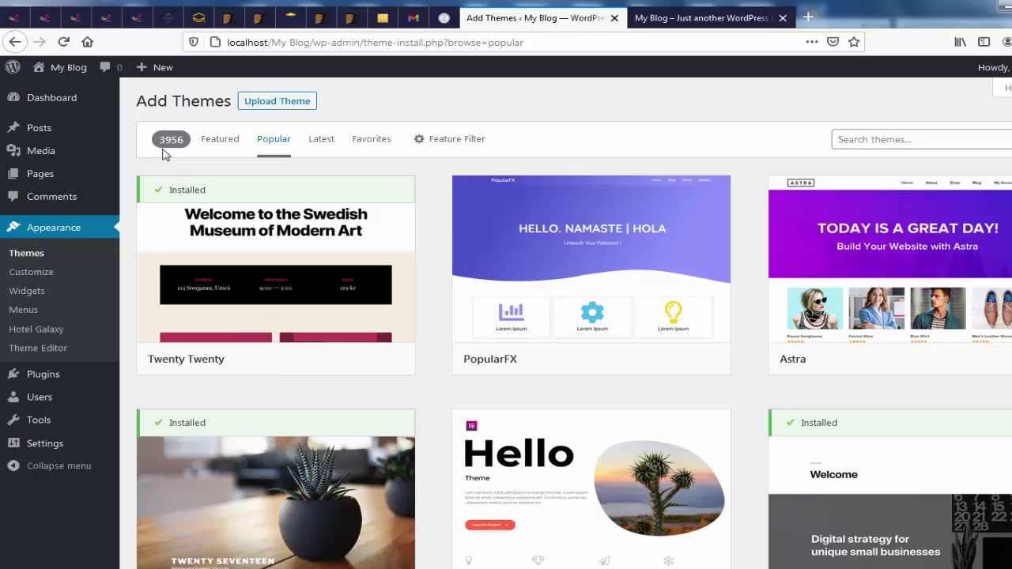
pyautogui.moveTo(571, 356)
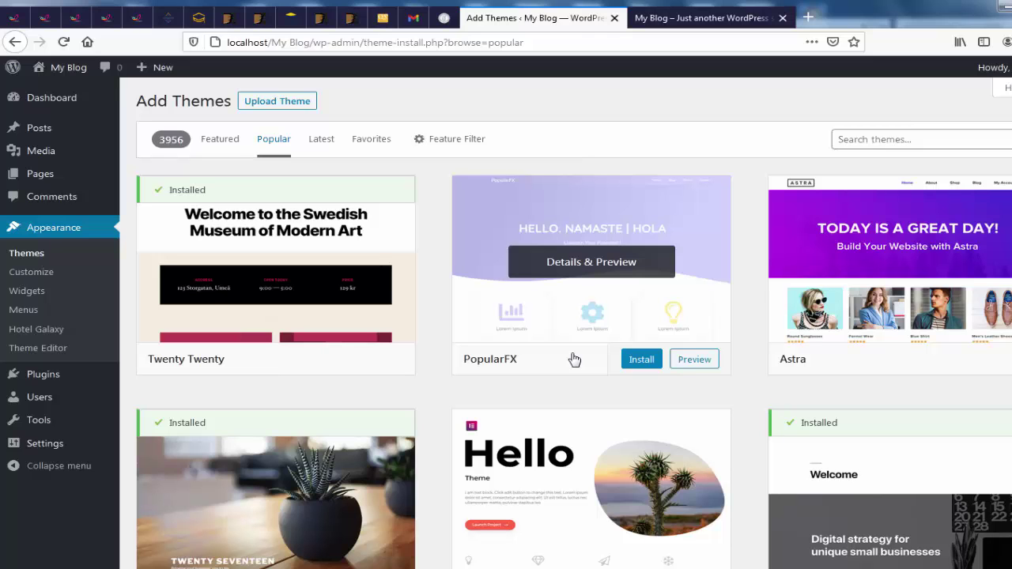
pyautogui.scroll(-15, 738, 445)
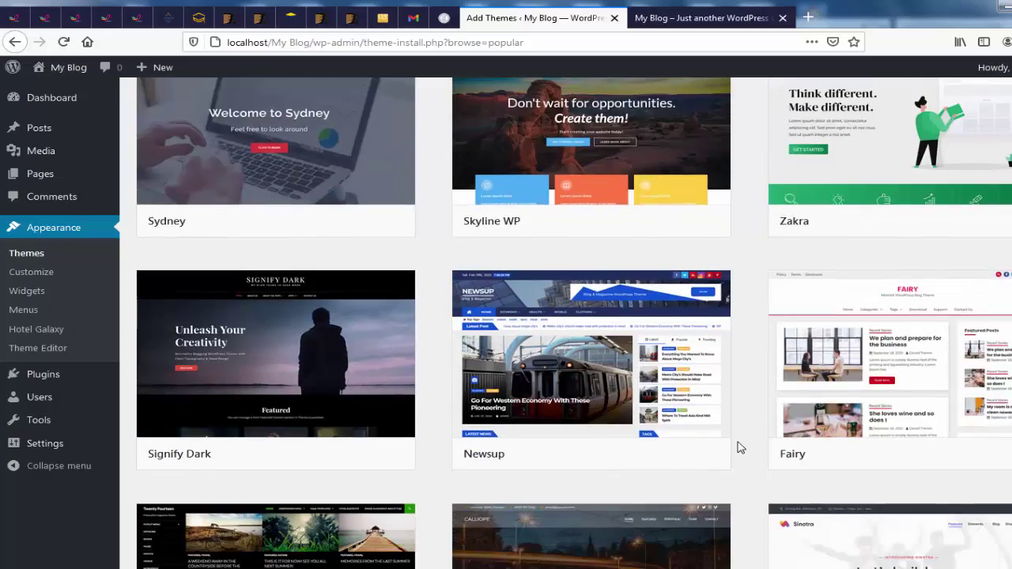
pyautogui.scroll(-4, 736, 447)
pyautogui.scroll(3, 736, 447)
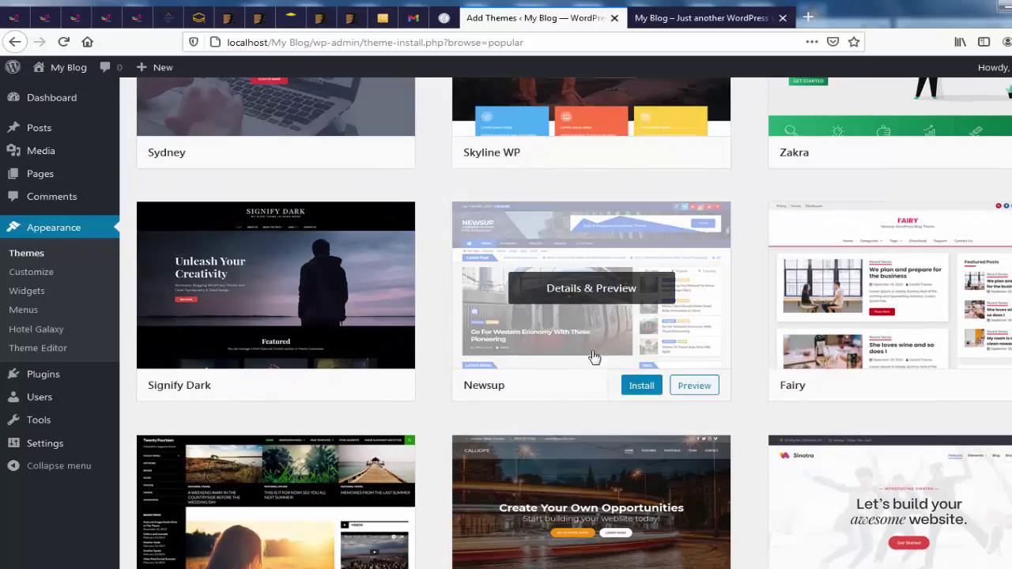
pyautogui.scroll(-8, 819, 530)
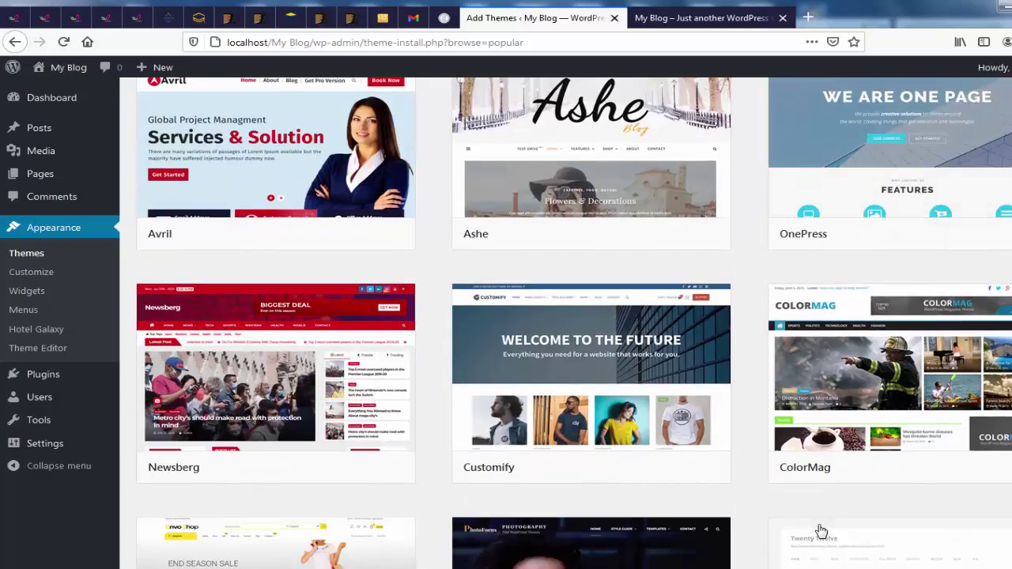
pyautogui.scroll(4, 607, 501)
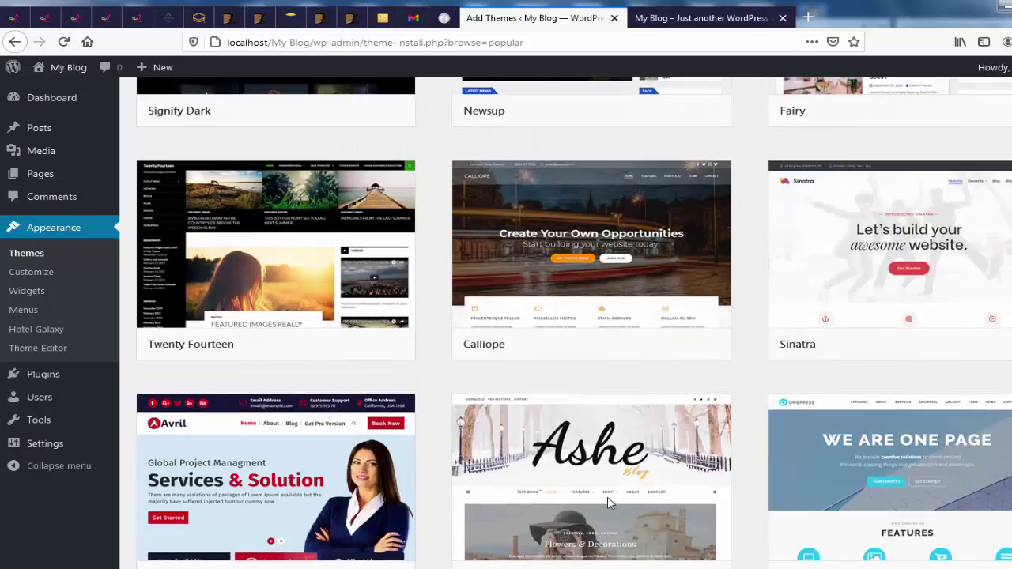
pyautogui.scroll(15, 607, 501)
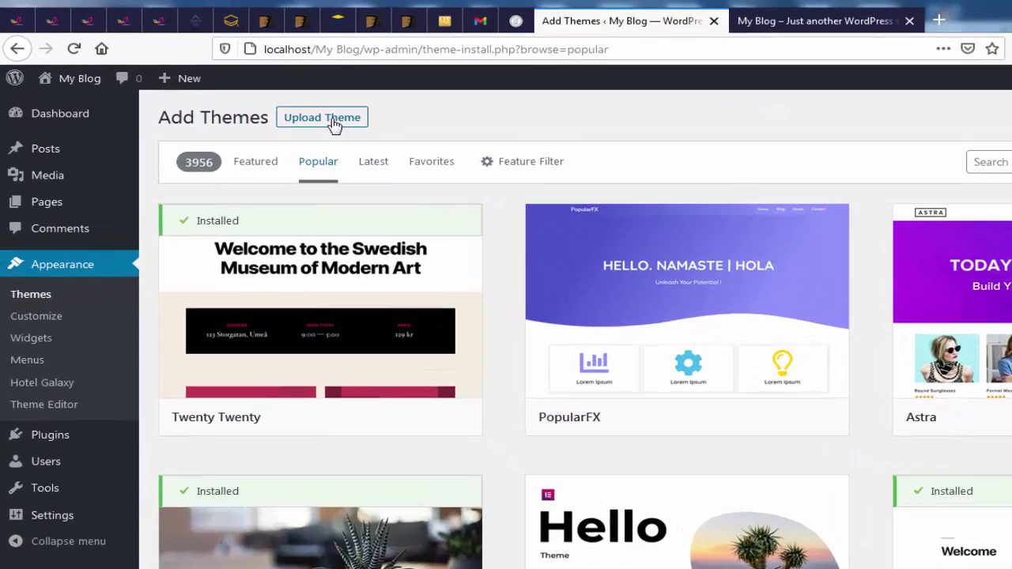
# Open the theme upload form and read its note about installing themes in .zip format
pyautogui.click(286, 108)
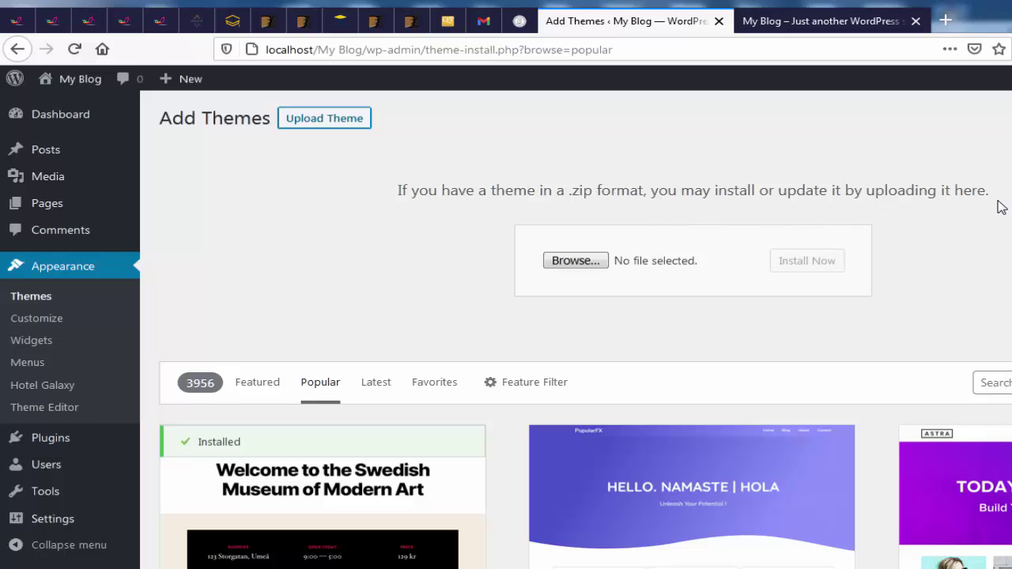
pyautogui.moveTo(988, 192); pyautogui.dragTo(378, 178)
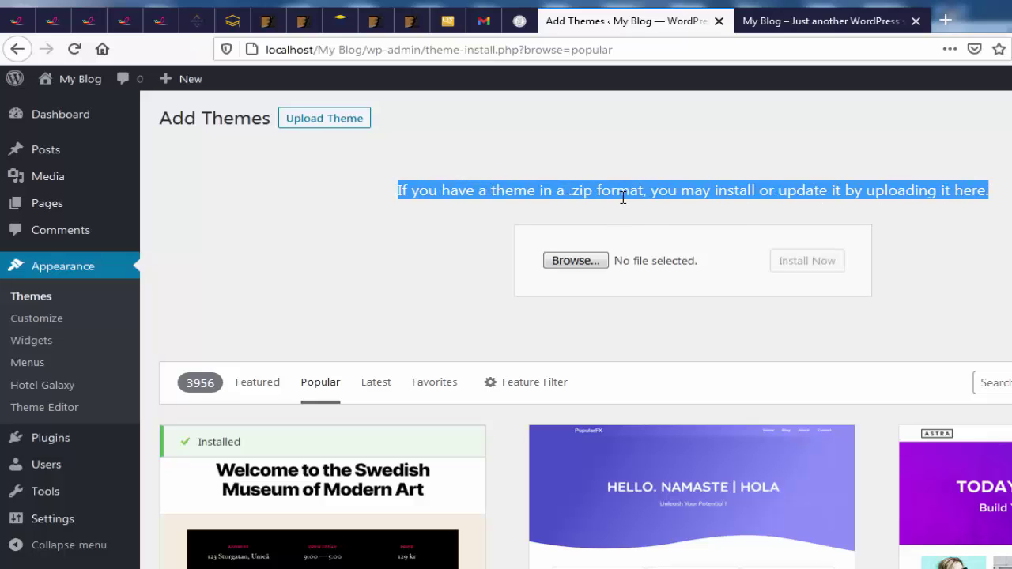
pyautogui.click(737, 221)
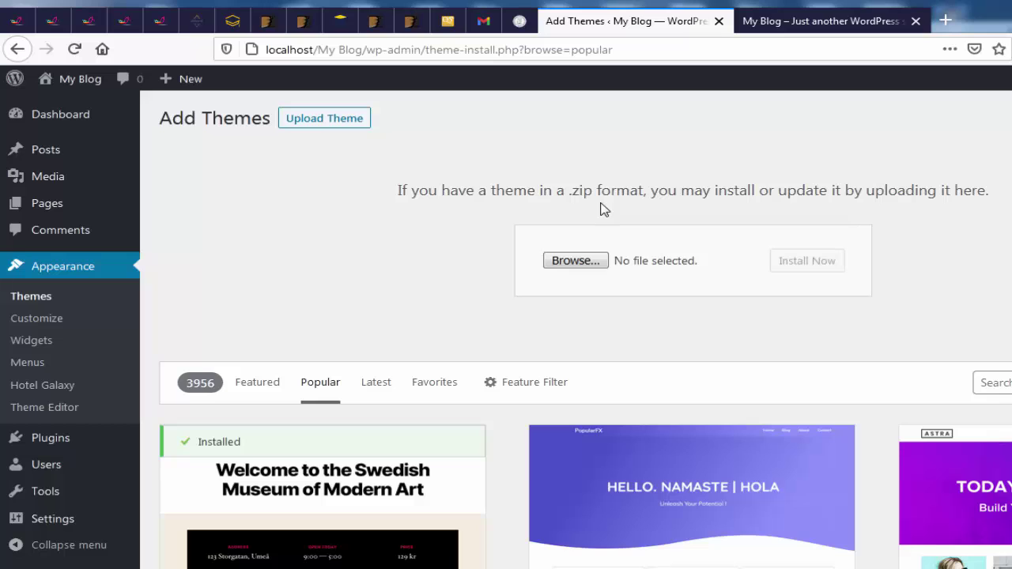
# Choose neve.zip from the desktop's Wordpress tutorial folder and install it as a theme
pyautogui.click(592, 265)
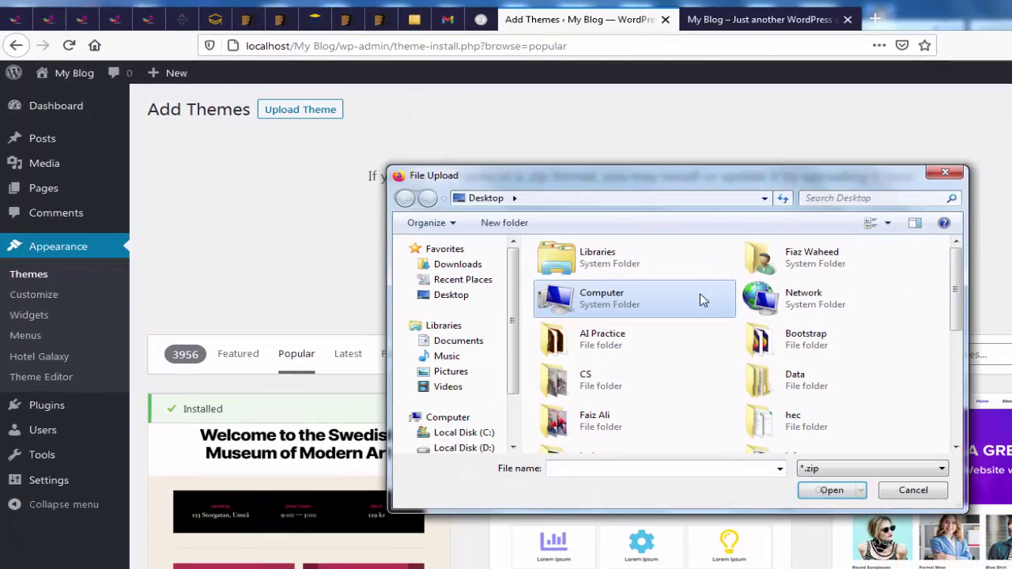
pyautogui.scroll(-5, 702, 300)
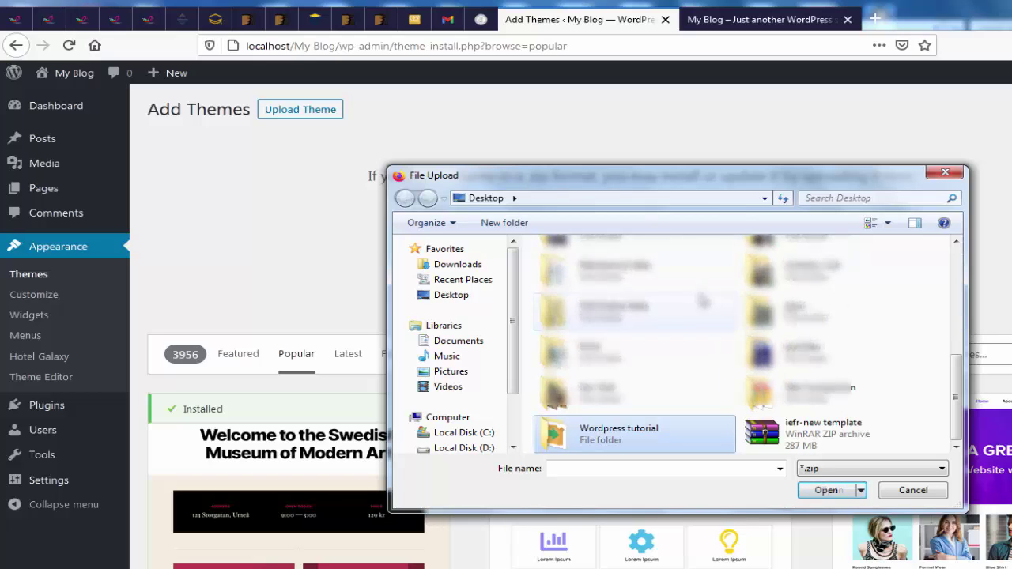
pyautogui.doubleClick(653, 448)
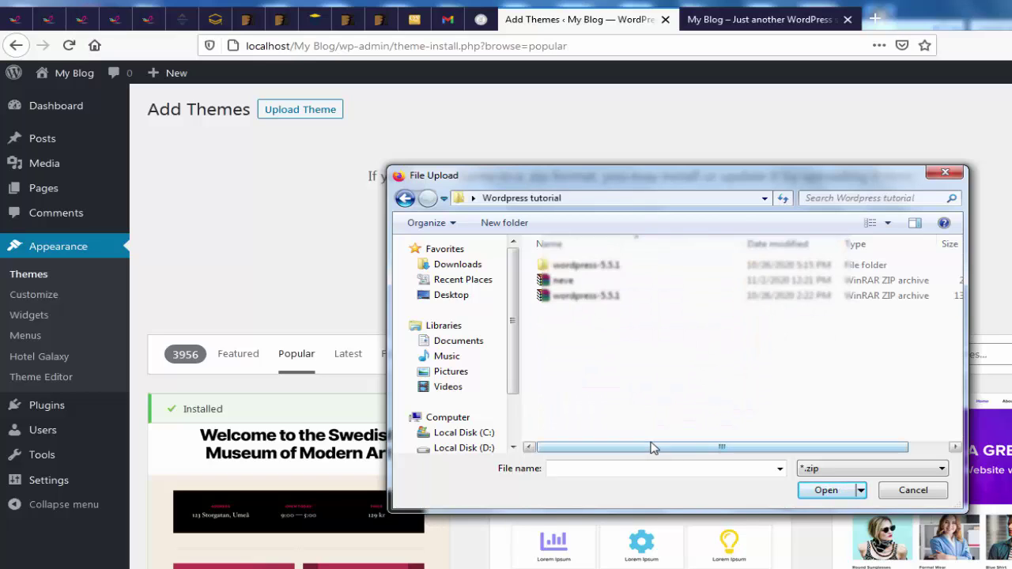
pyautogui.click(563, 281)
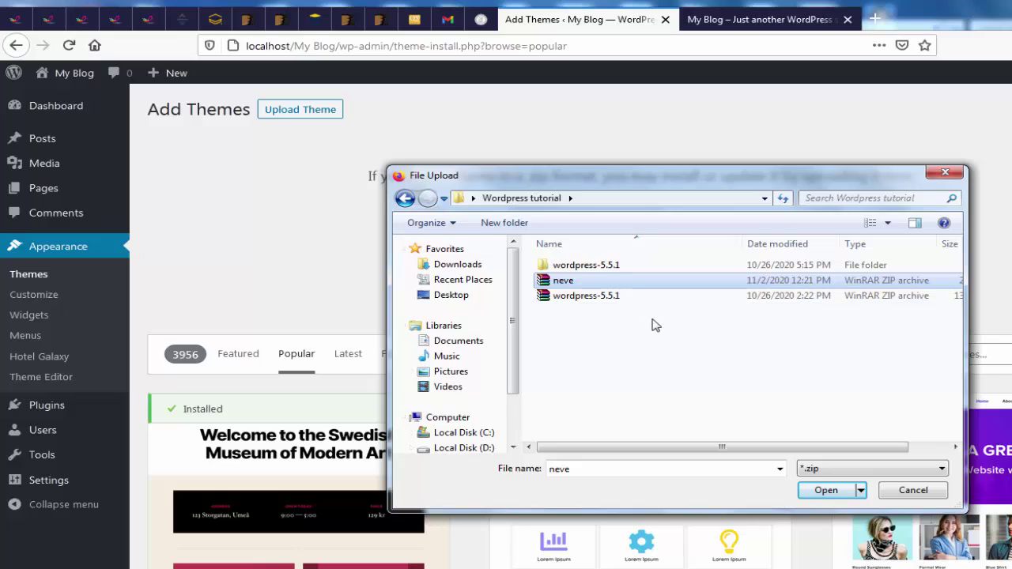
pyautogui.doubleClick(569, 286)
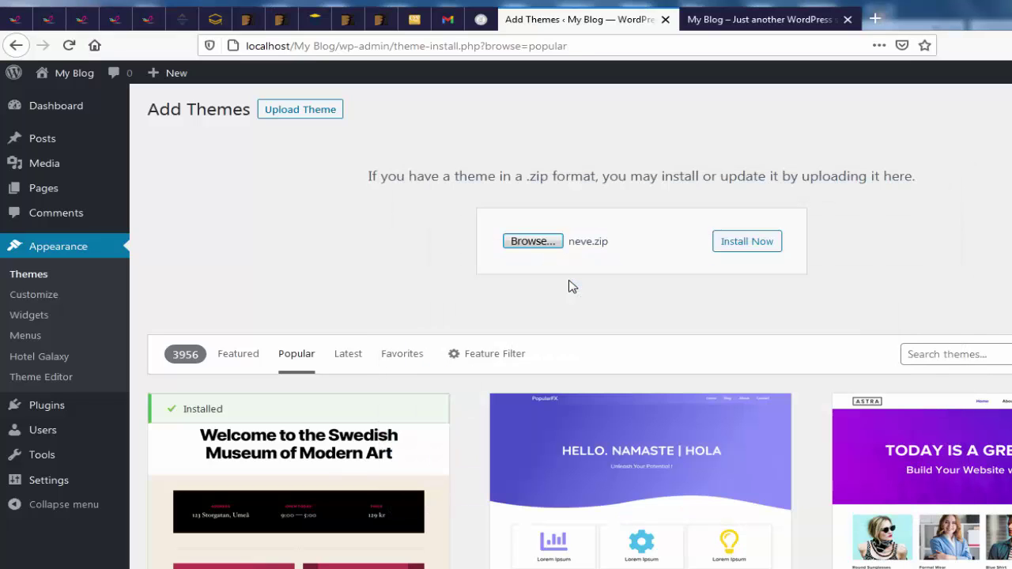
pyautogui.click(739, 250)
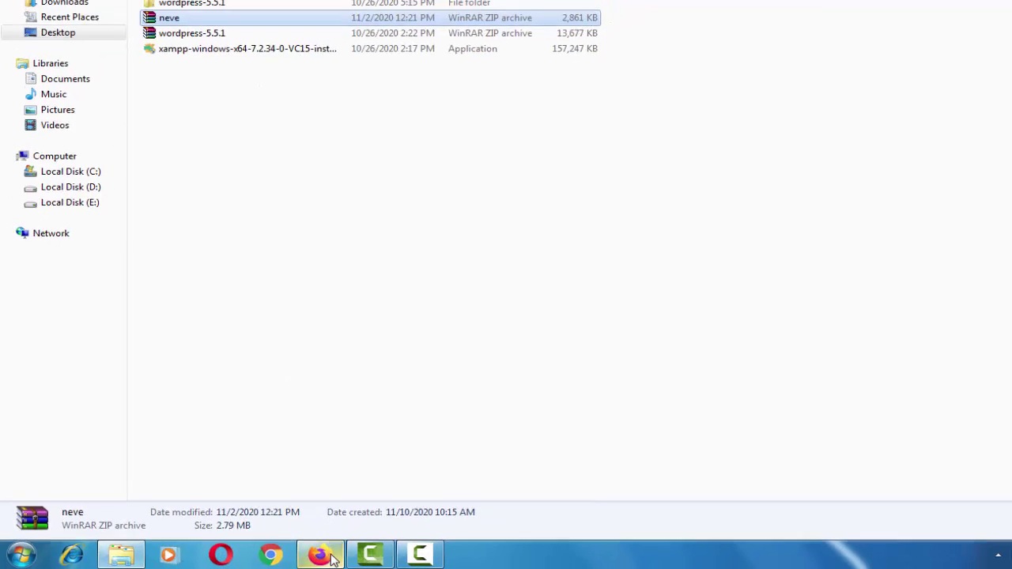
pyautogui.click(320, 556)
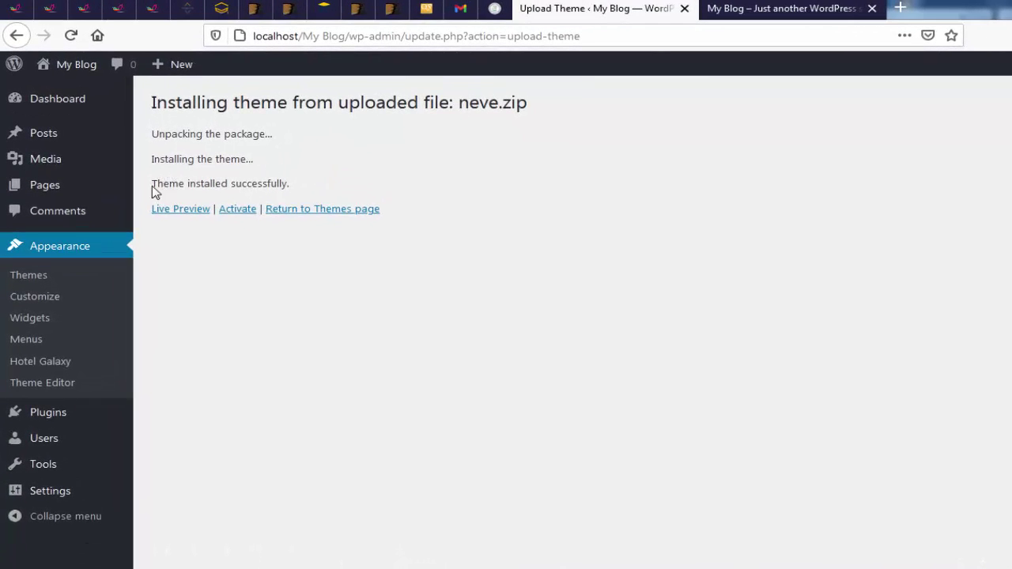
# Check the theme installation message and view the Neve theme's live preview in a separate browser tab
pyautogui.moveTo(153, 189)
pyautogui.mouseDown()
pyautogui.moveTo(300, 194)
pyautogui.moveTo(153, 184)
pyautogui.mouseUp()
pyautogui.click(298, 189)
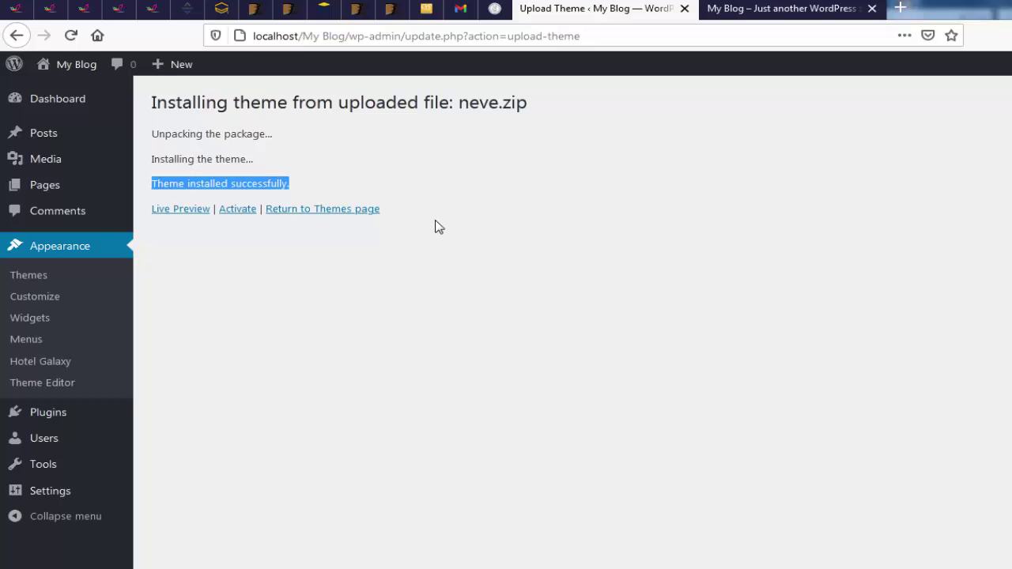
pyautogui.rightClick(180, 215)
pyautogui.click(238, 223)
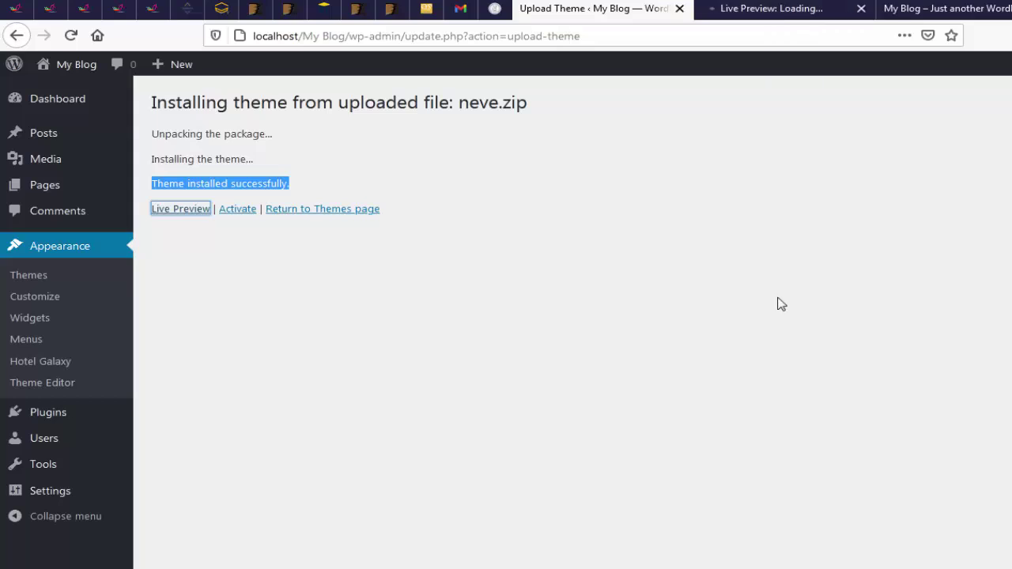
pyautogui.click(782, 8)
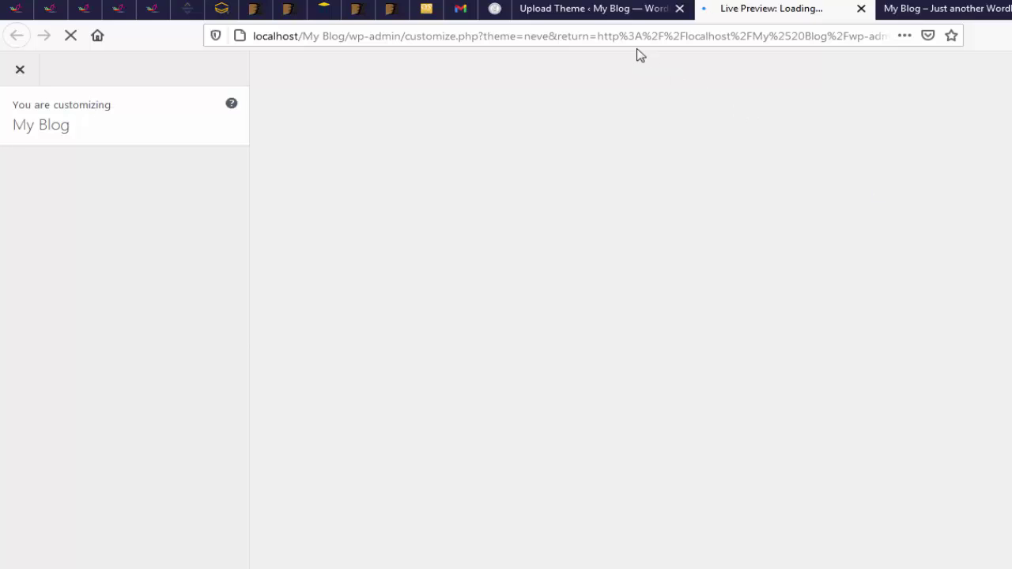
pyautogui.click(605, 12)
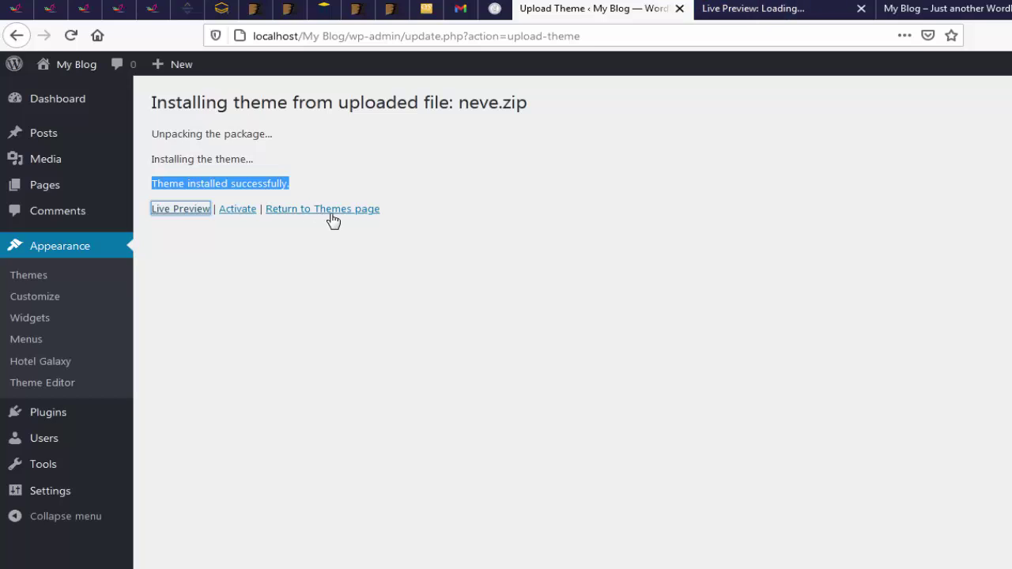
pyautogui.click(353, 271)
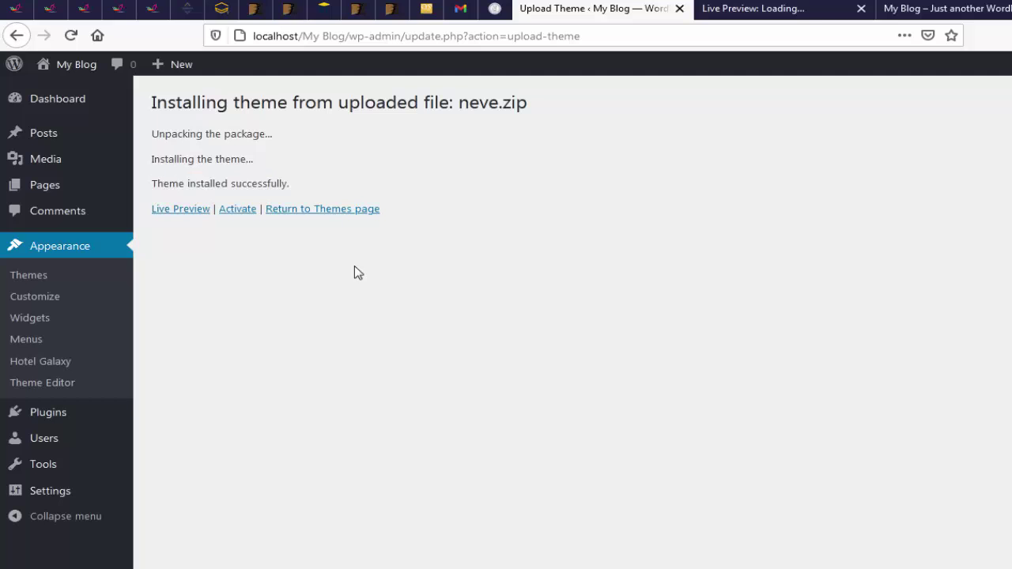
pyautogui.click(777, 16)
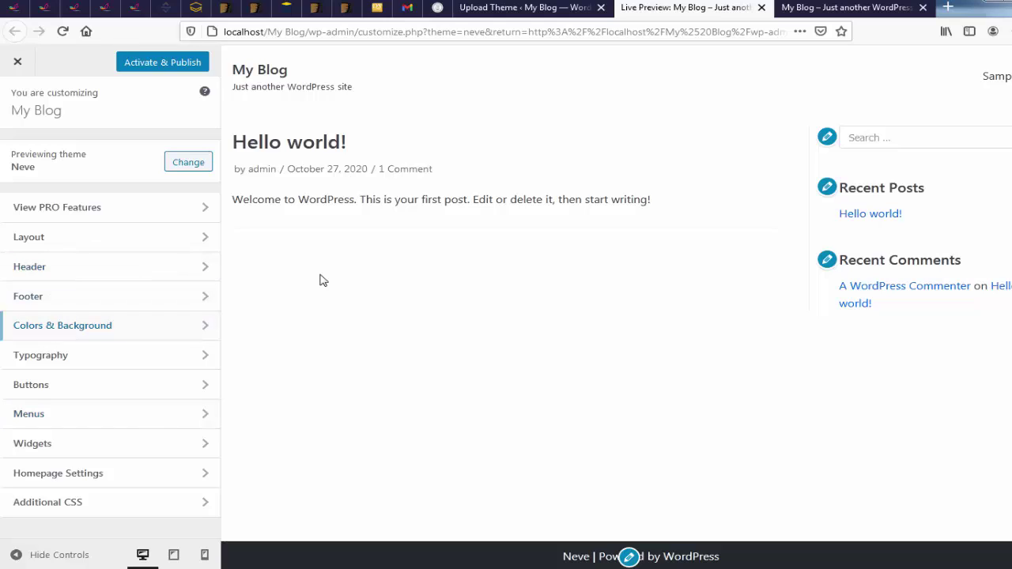
# Close the live preview tab, return to the installed themes page and locate the Neve theme
pyautogui.click(761, 7)
pyautogui.click(579, 17)
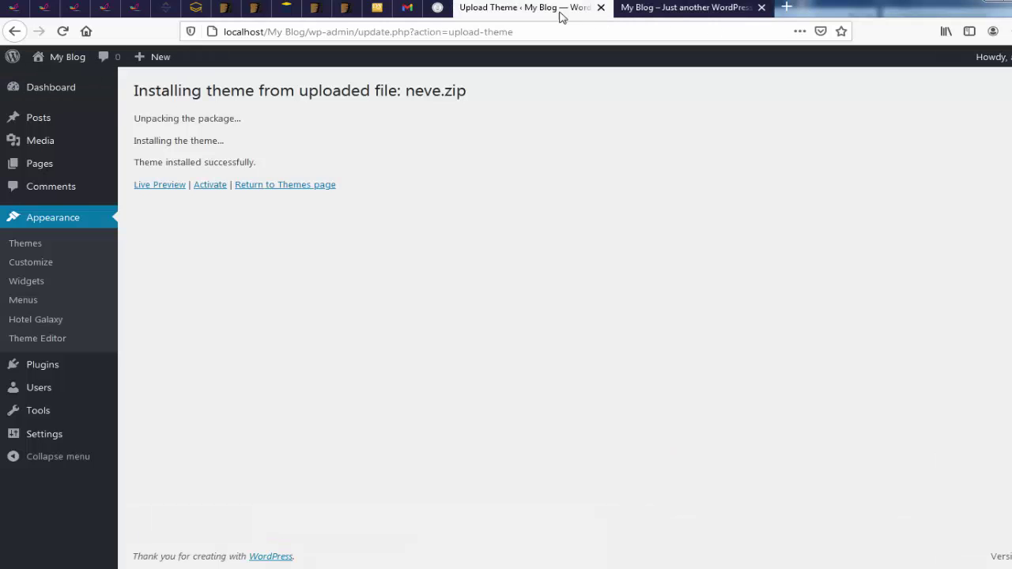
pyautogui.click(262, 190)
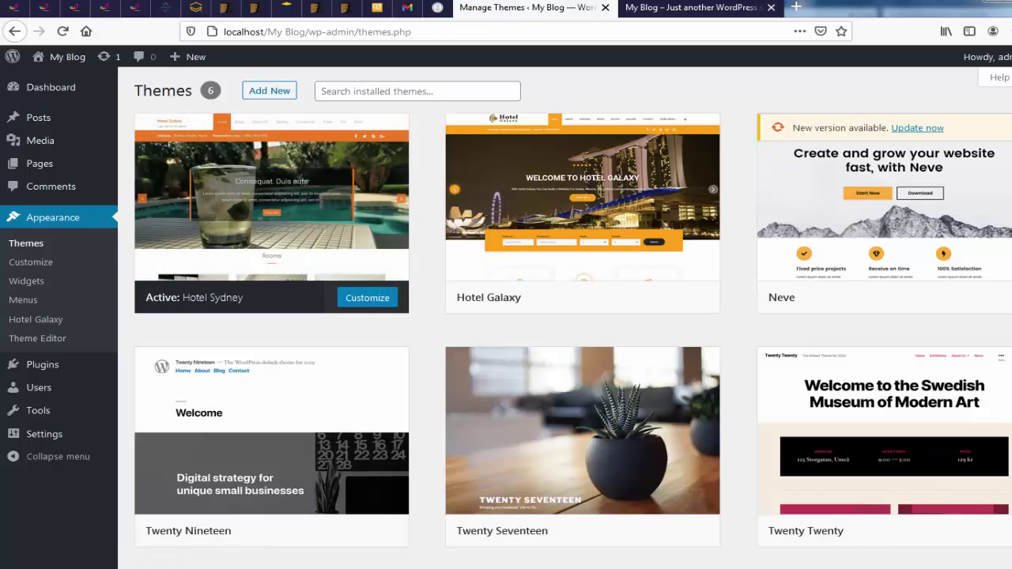
pyautogui.moveTo(909, 199)
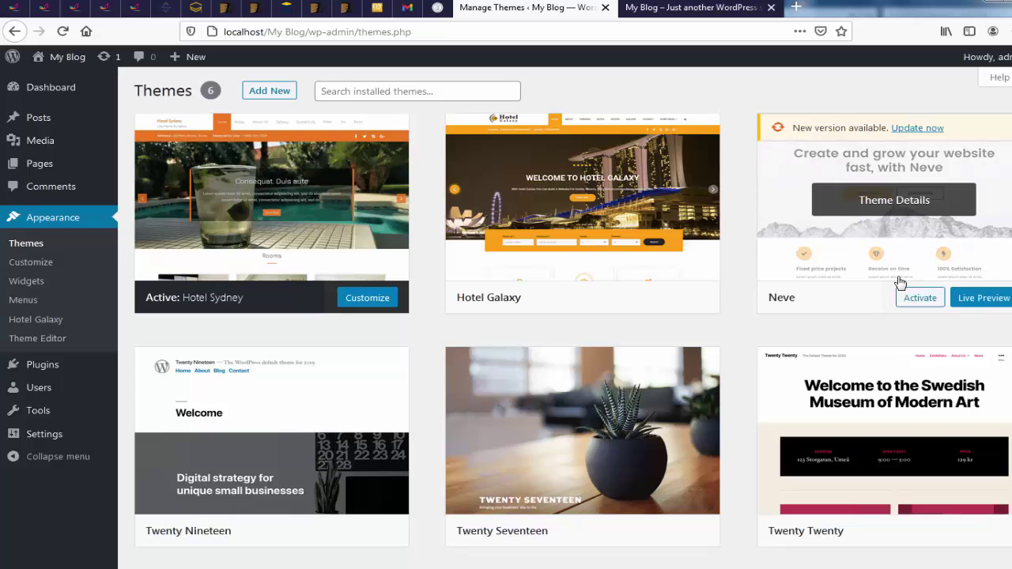
# Activate the Neve theme and review its welcome notice and its place among the installed themes
pyautogui.click(921, 301)
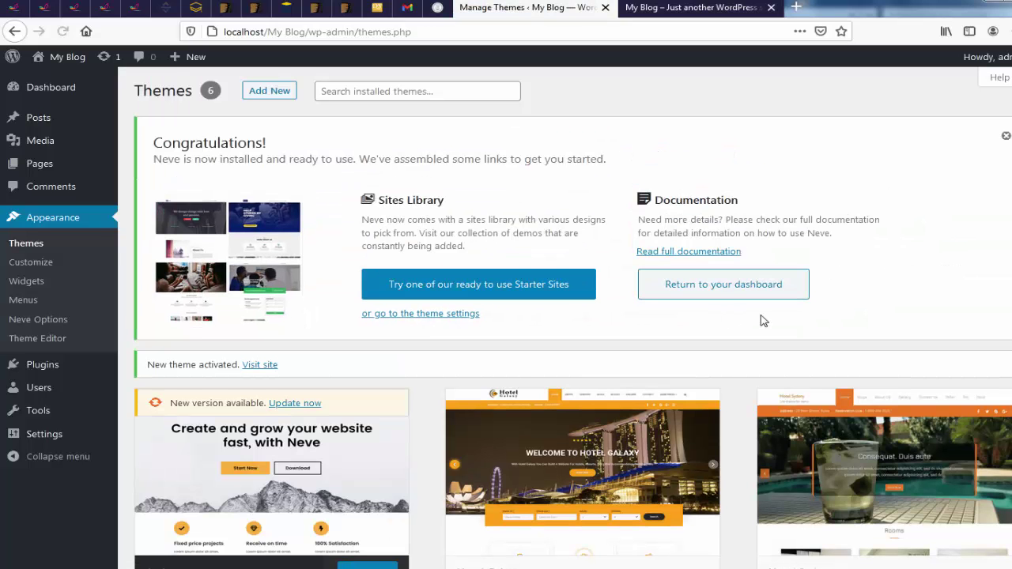
pyautogui.scroll(-2, 758, 320)
pyautogui.scroll(-1, 339, 275)
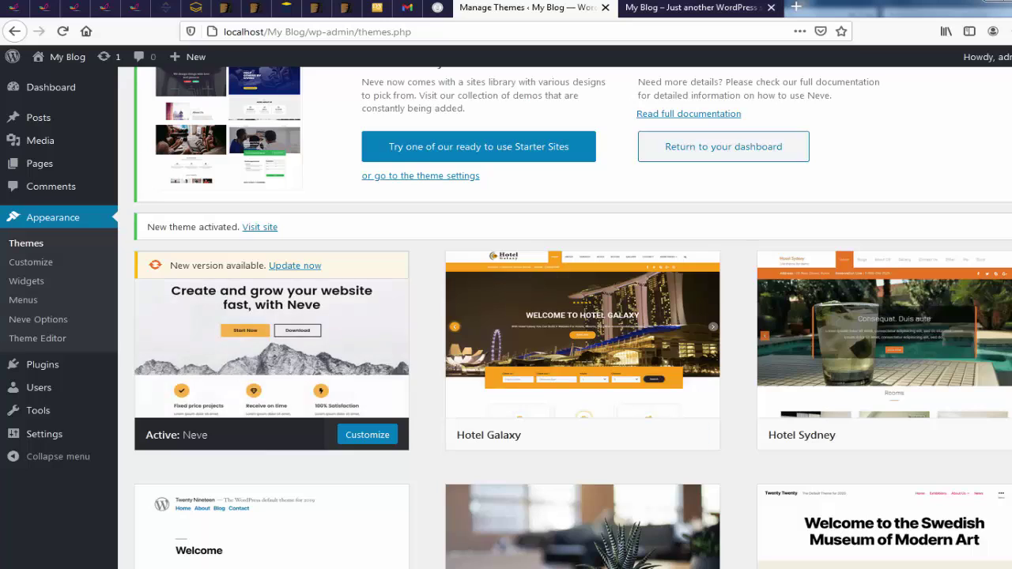
pyautogui.scroll(3, 573, 317)
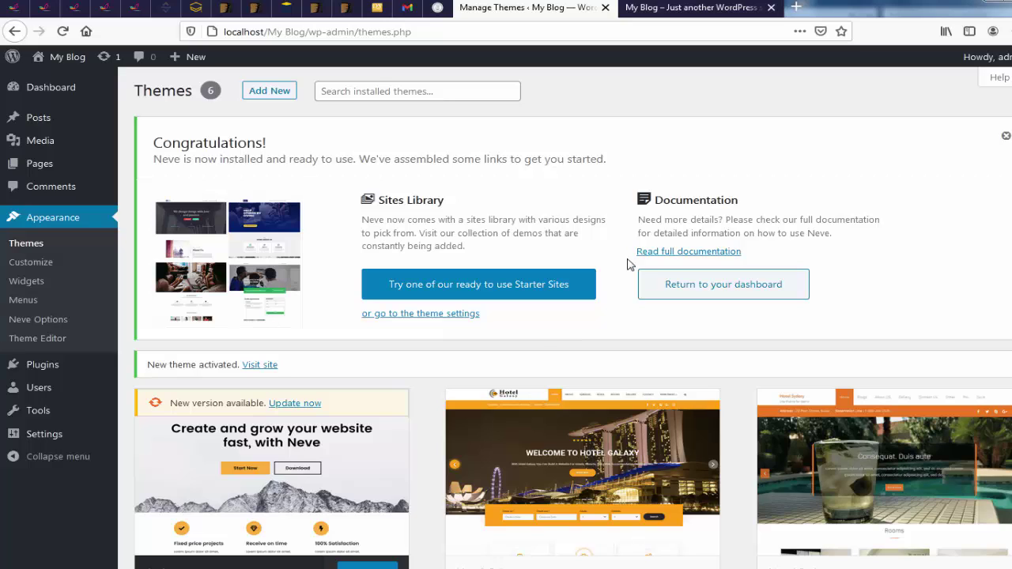
pyautogui.moveTo(32, 438)
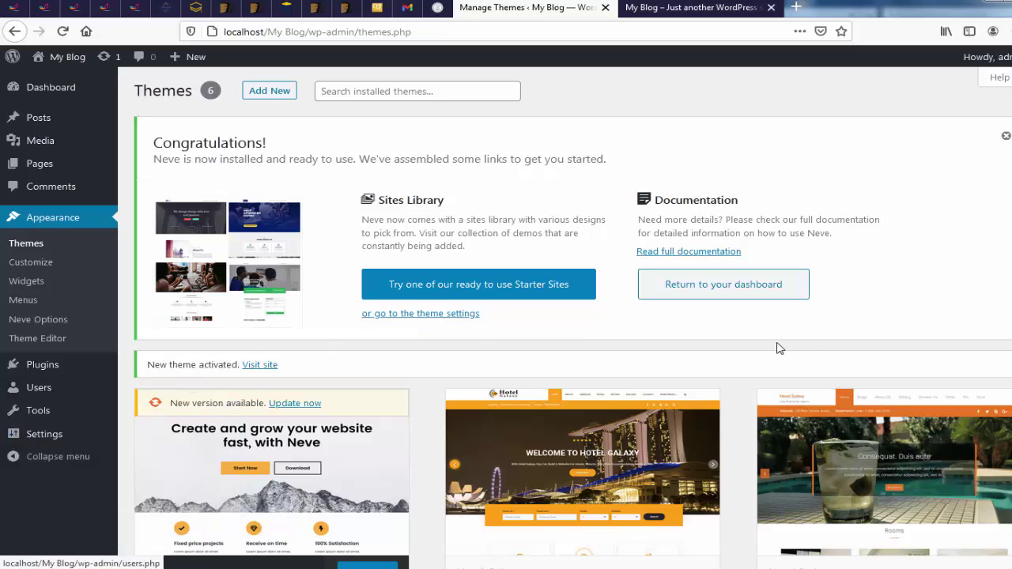
pyautogui.scroll(-2, 554, 411)
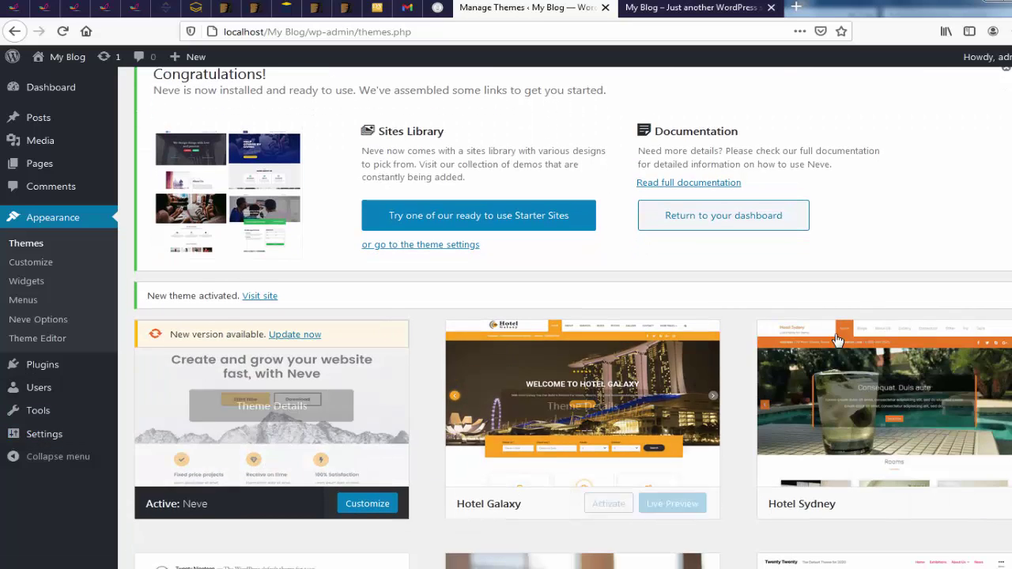
pyautogui.scroll(2, 877, 336)
# Open Neve's full documentation from the welcome notice in a separate browser tab
pyautogui.rightClick(678, 257)
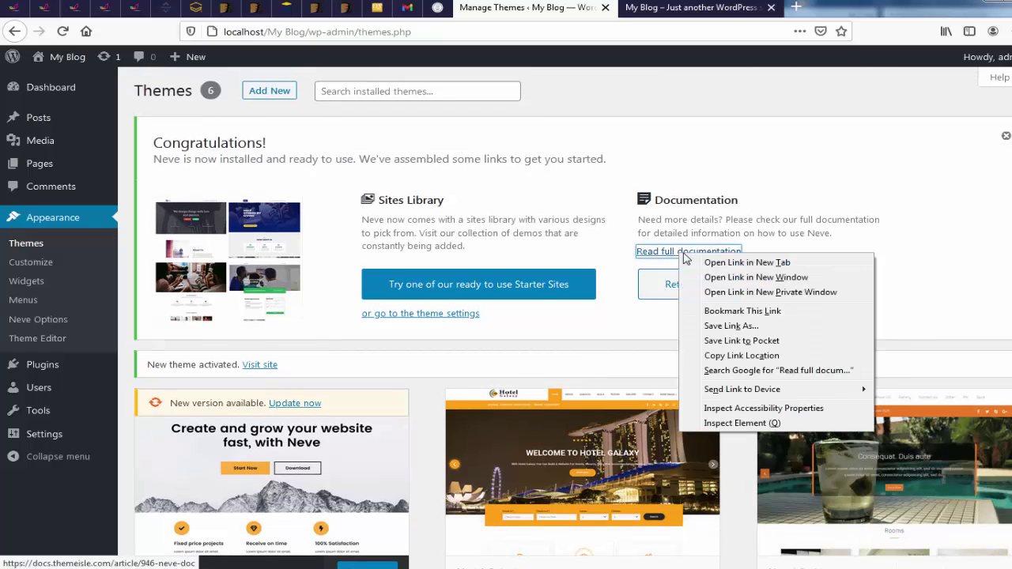
pyautogui.click(694, 263)
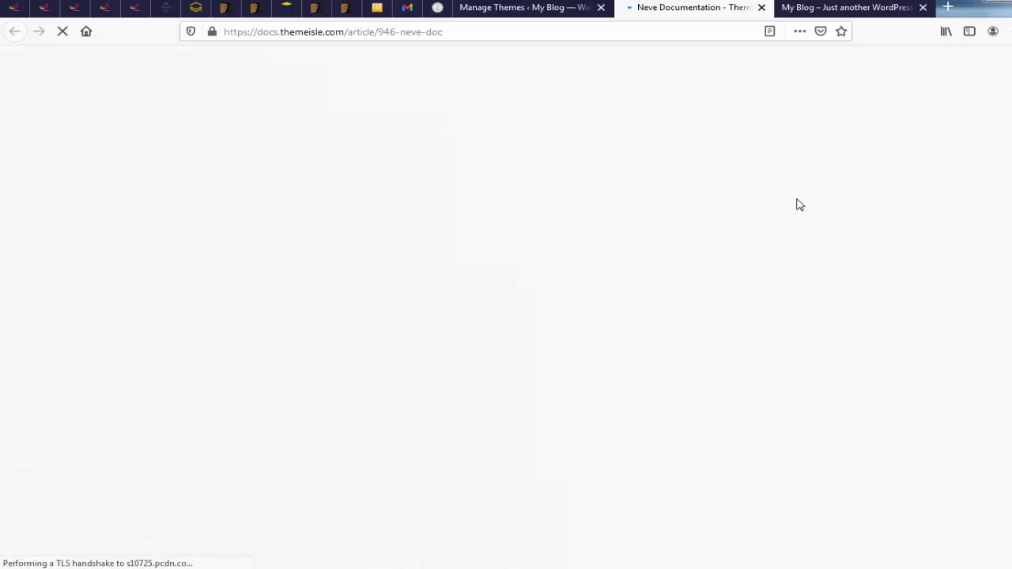
pyautogui.click(518, 9)
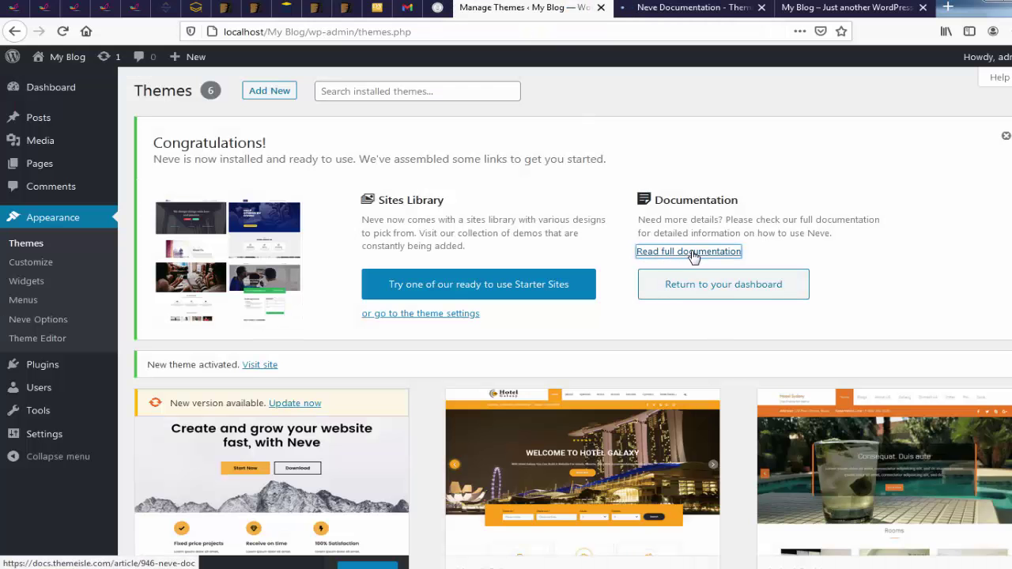
pyautogui.click(694, 257)
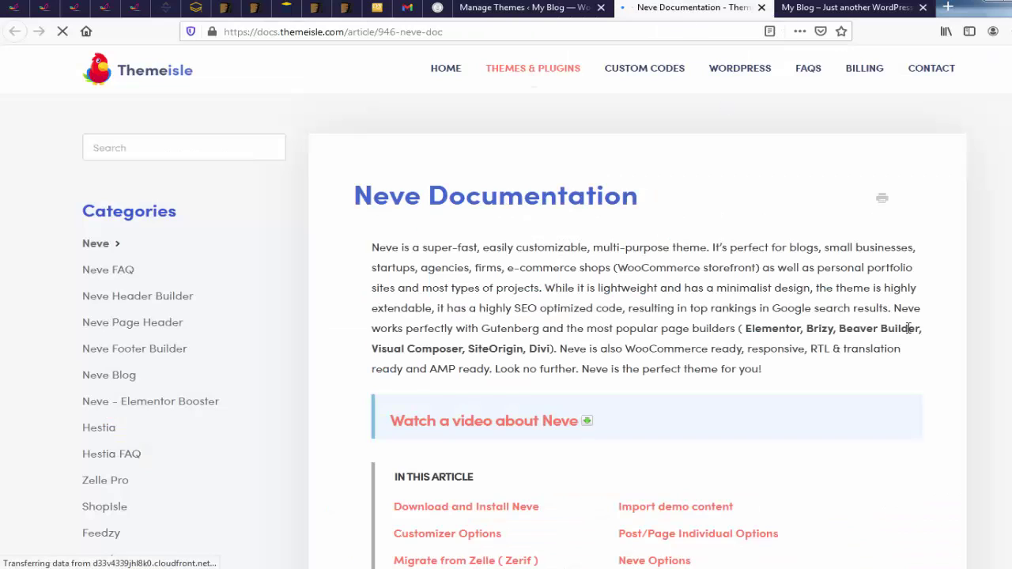
# Skim the Neve documentation from the introduction through demo content, Neve Options and block templates to Customizer Options, and return to its beginning
pyautogui.scroll(-5, 909, 330)
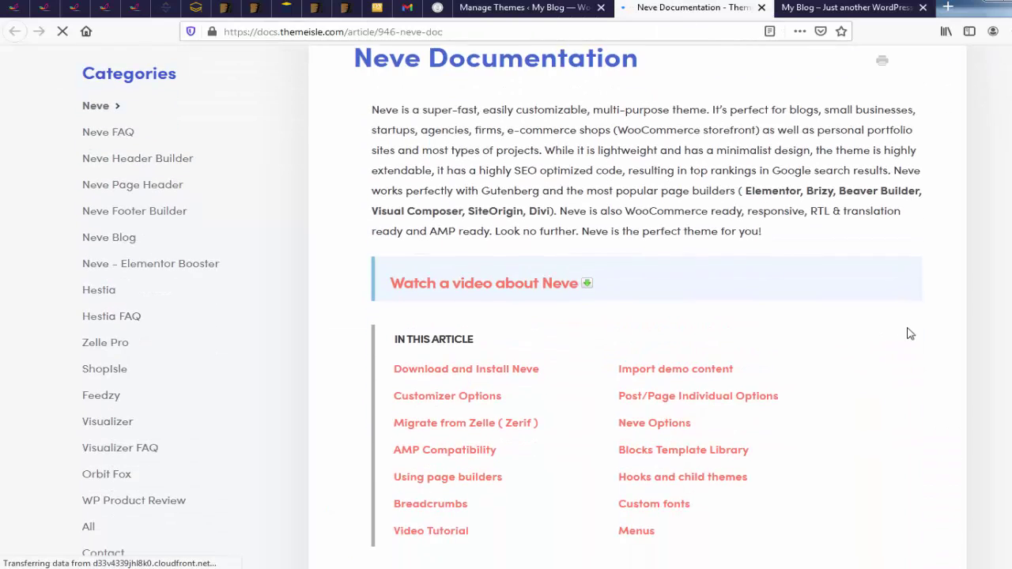
pyautogui.scroll(-10, 909, 333)
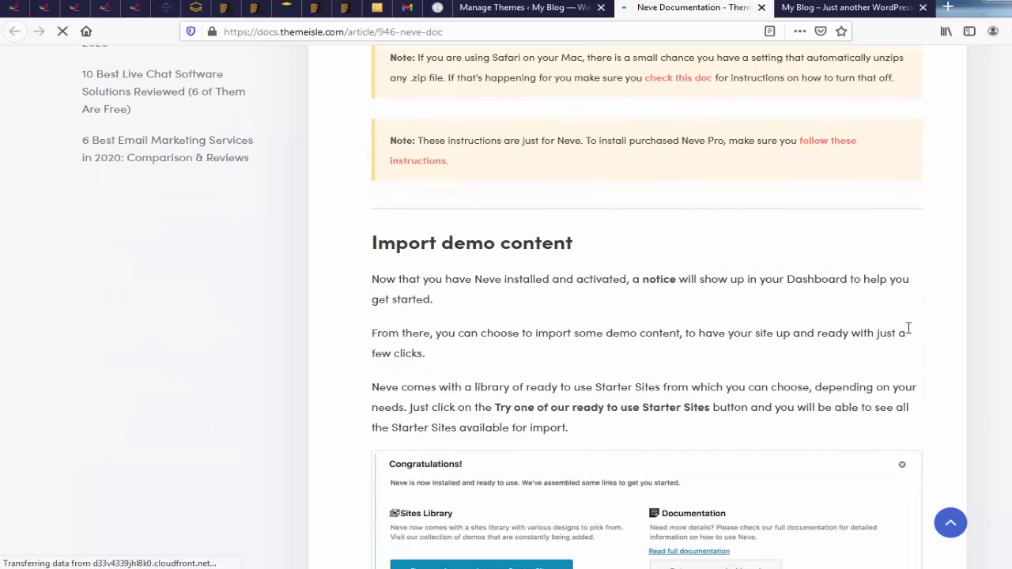
pyautogui.scroll(-10, 909, 334)
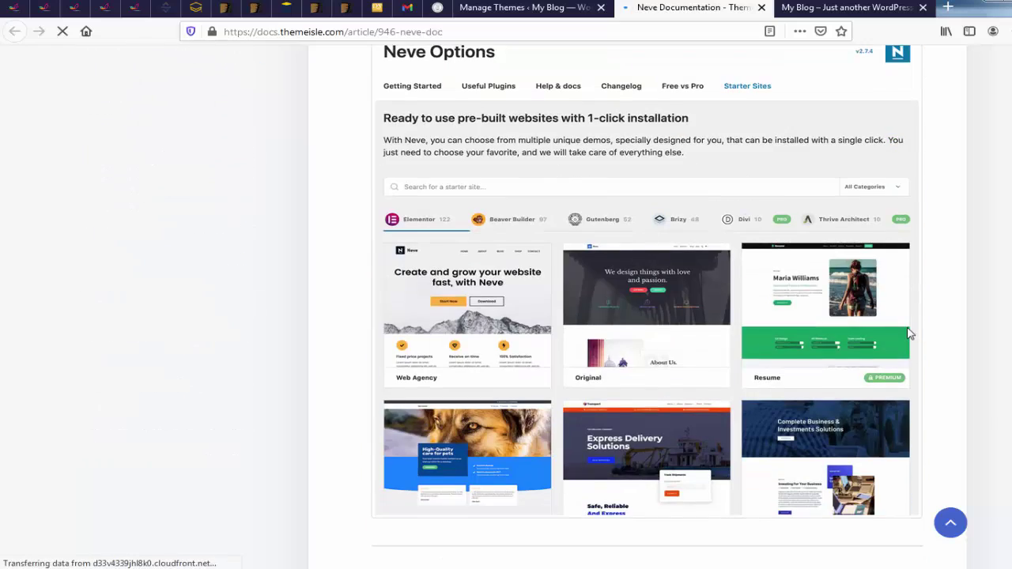
pyautogui.scroll(-10, 909, 333)
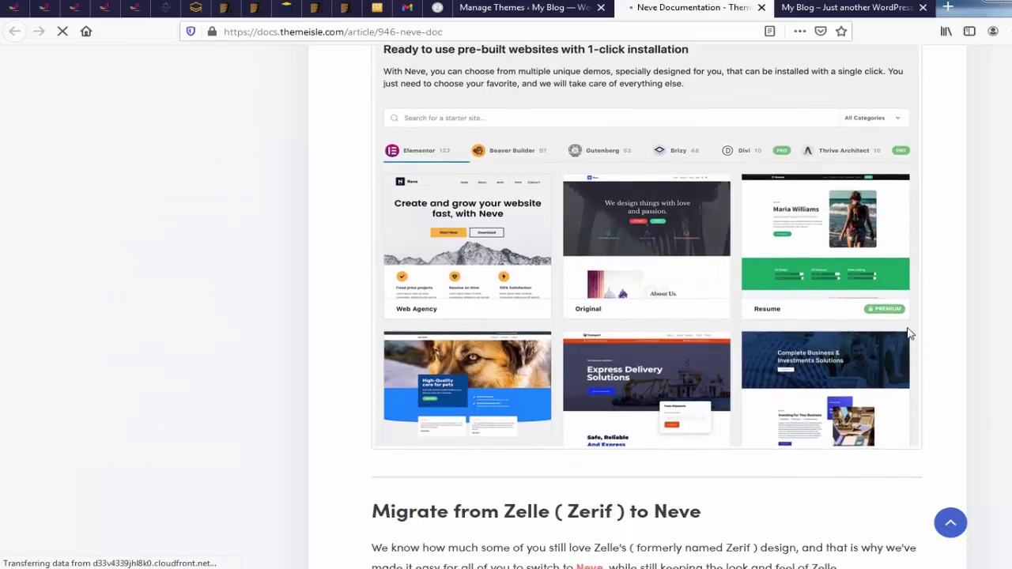
pyautogui.scroll(-12, 909, 334)
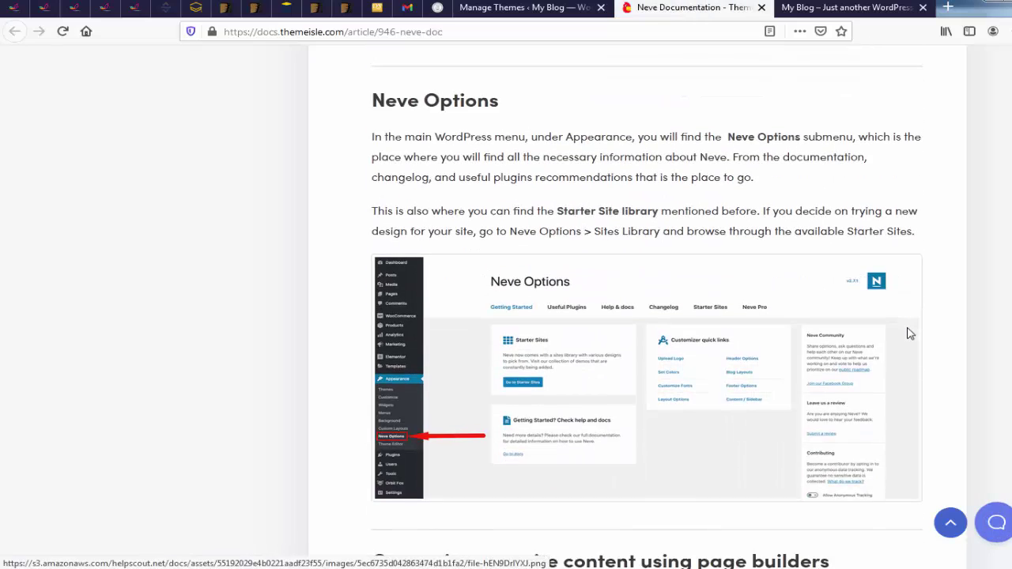
pyautogui.scroll(-15, 909, 334)
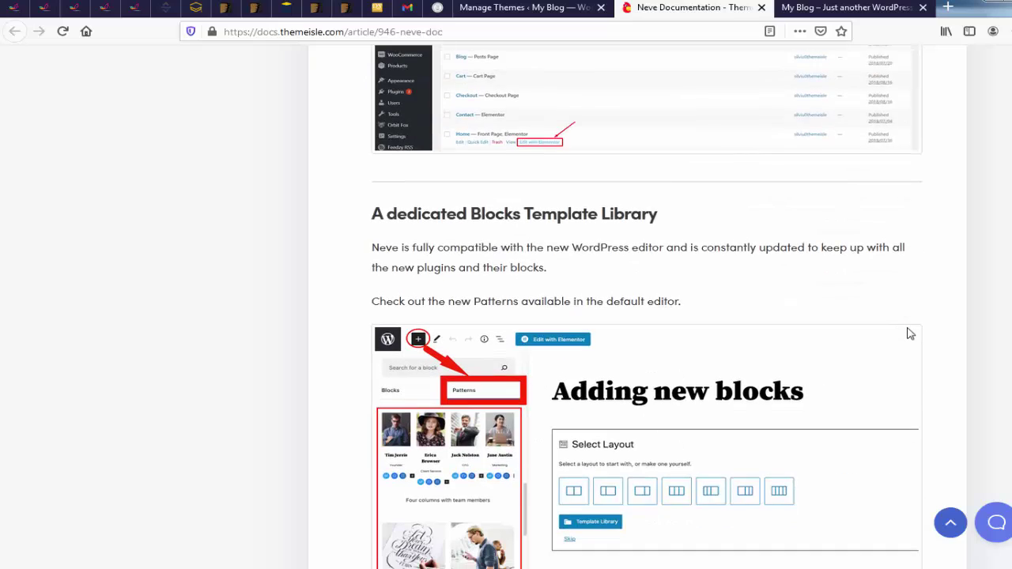
pyautogui.scroll(-5, 908, 333)
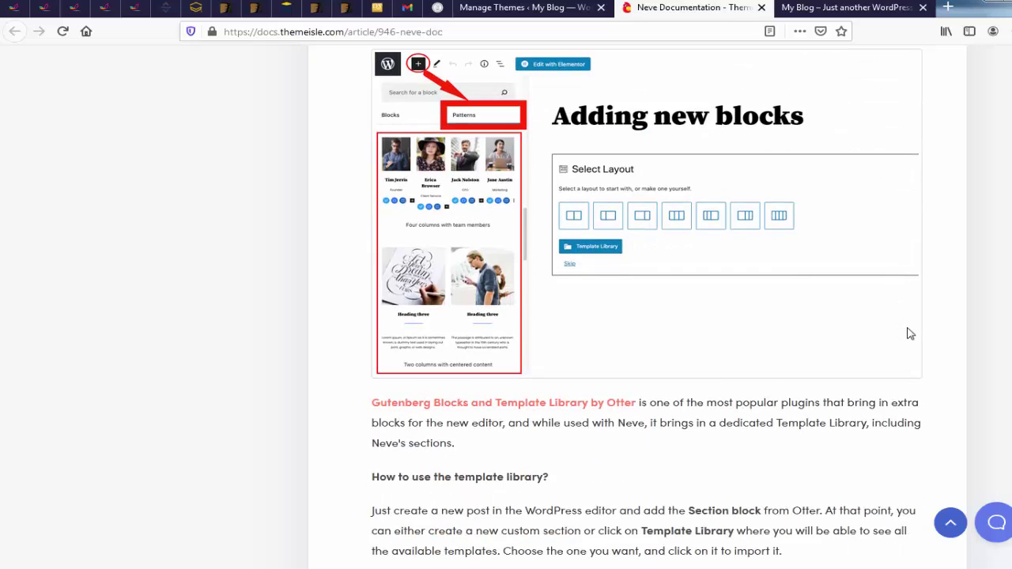
pyautogui.scroll(-9, 909, 333)
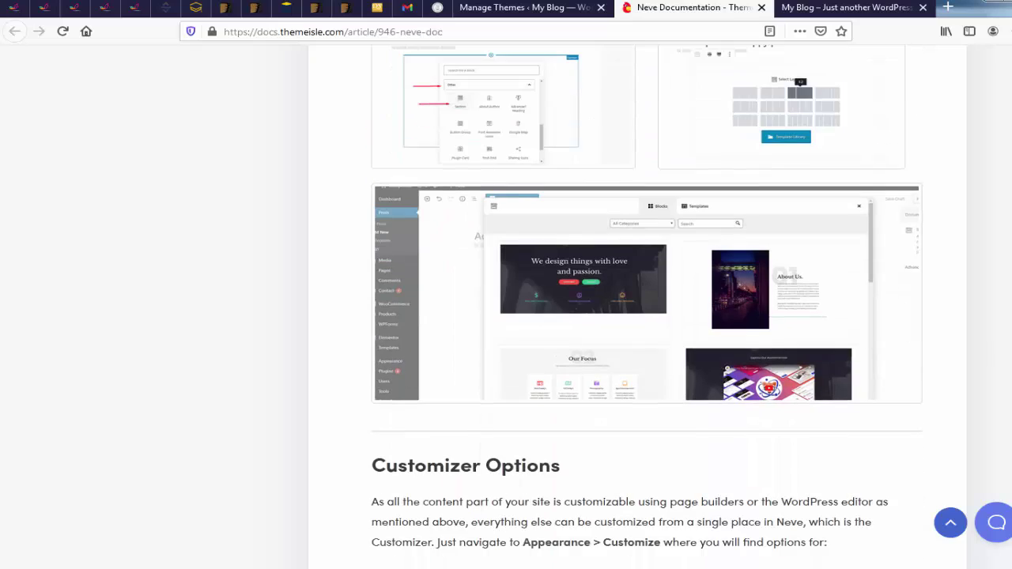
pyautogui.press('Home')
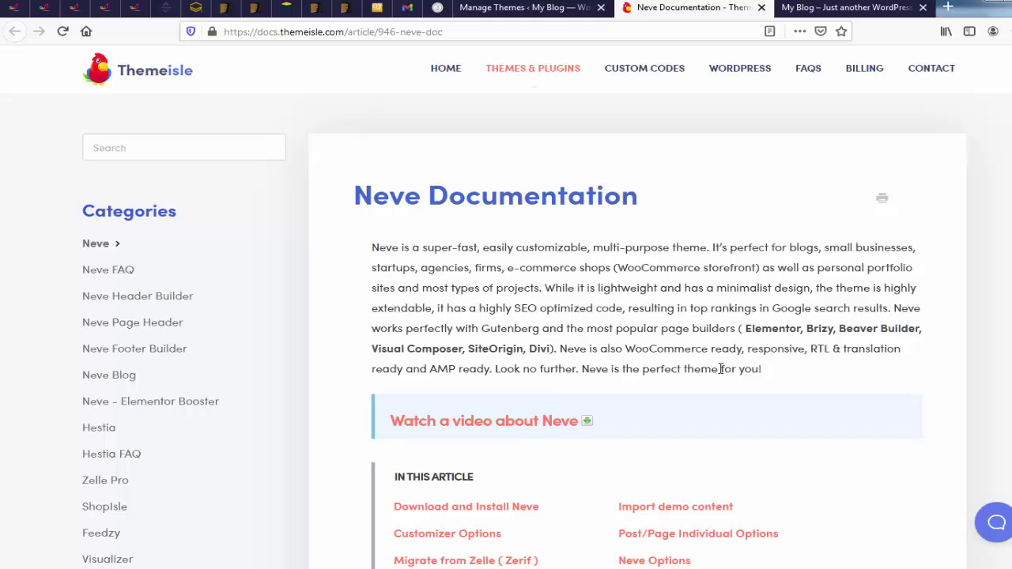
# Open the My Blog site from the themes page in a new browser tab, close the old site tab and view the new one
pyautogui.click(510, 14)
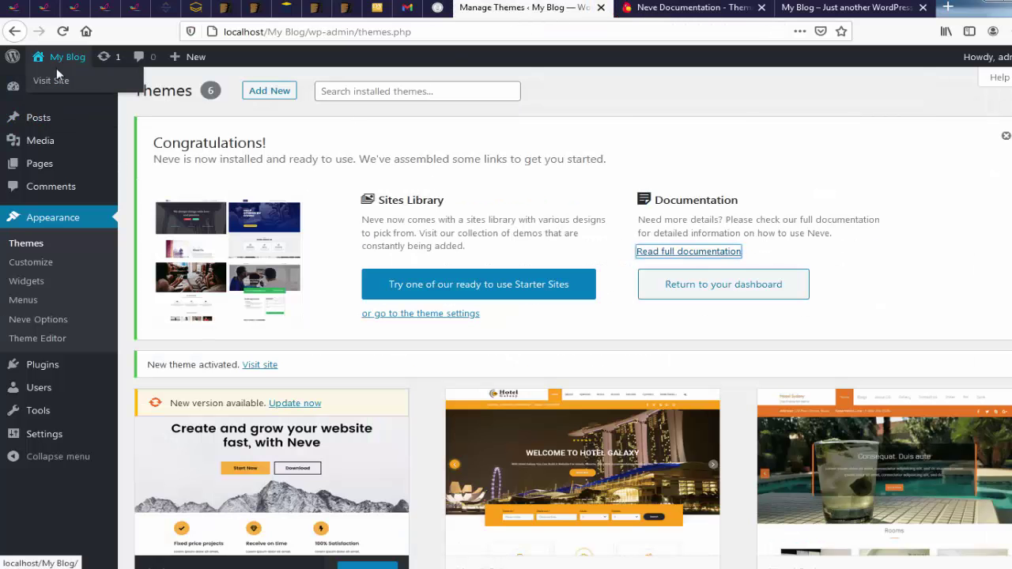
pyautogui.rightClick(53, 80)
pyautogui.click(87, 90)
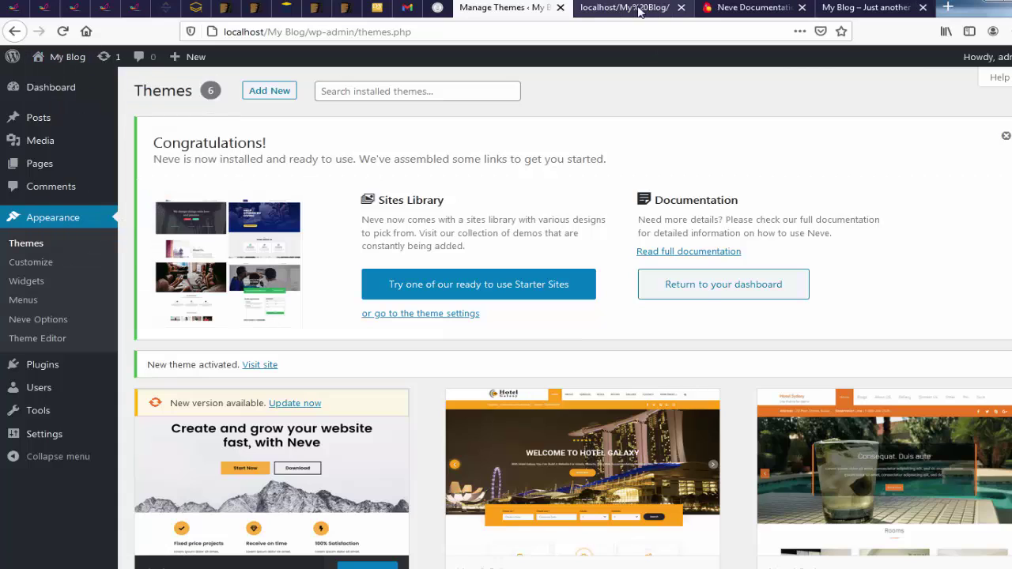
pyautogui.click(638, 11)
pyautogui.click(862, 7)
pyautogui.click(922, 7)
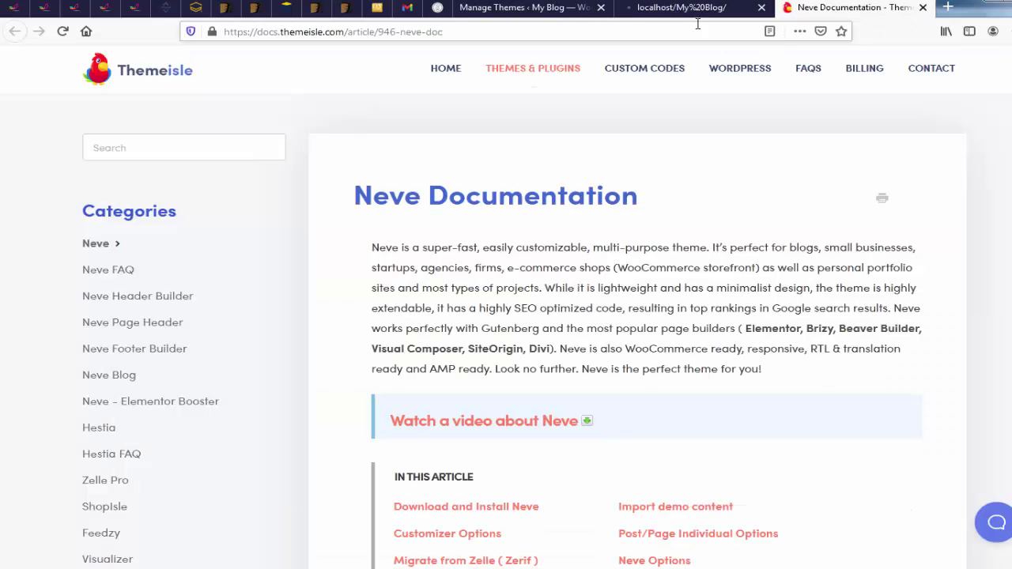
pyautogui.click(696, 8)
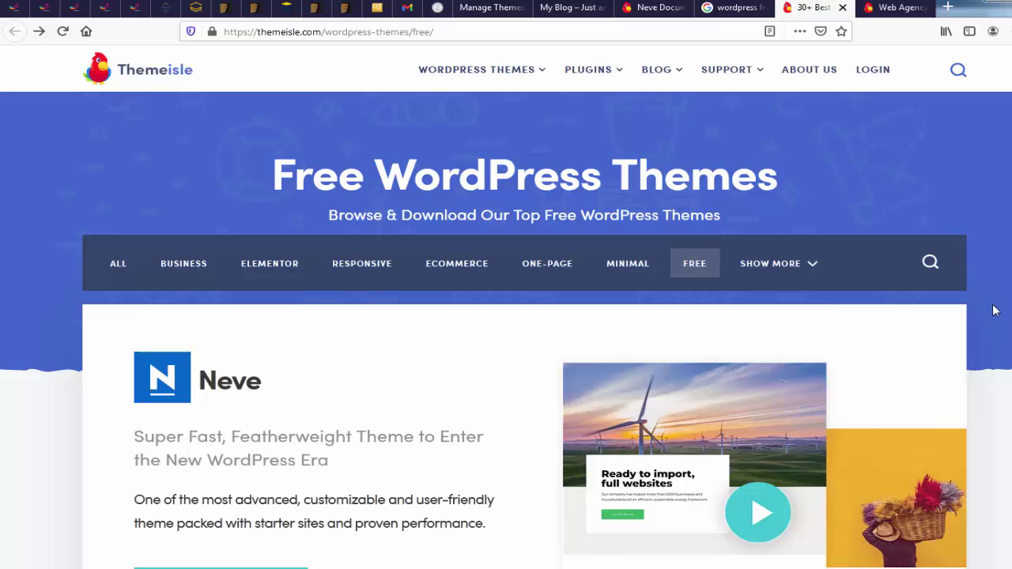
# Browse Themeisle's free WordPress themes page, examining the Neve and Hestia themes and the starter sites offered free with Neve
pyautogui.scroll(-6, 994, 311)
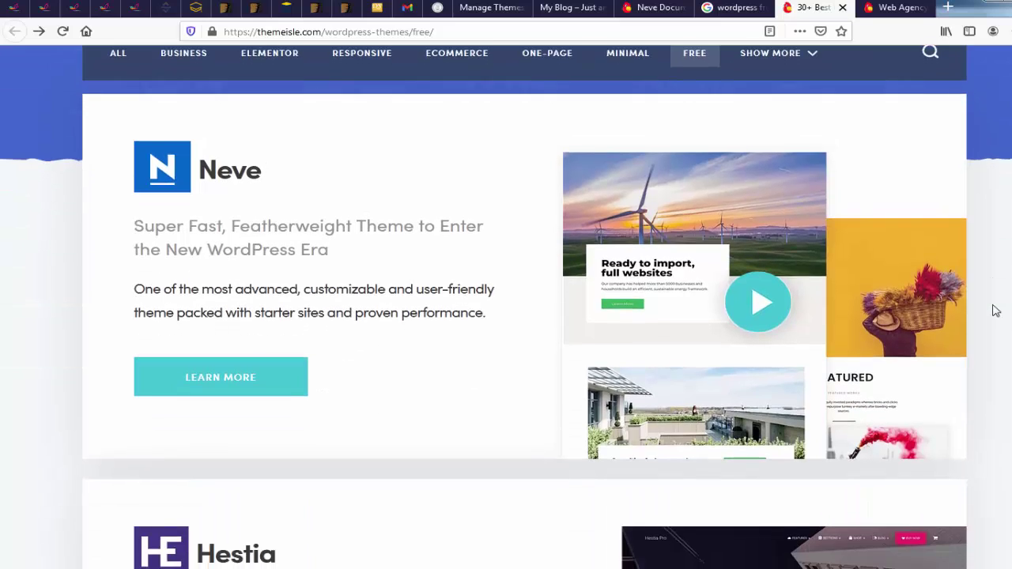
pyautogui.scroll(-2, 994, 310)
pyautogui.scroll(7, 990, 316)
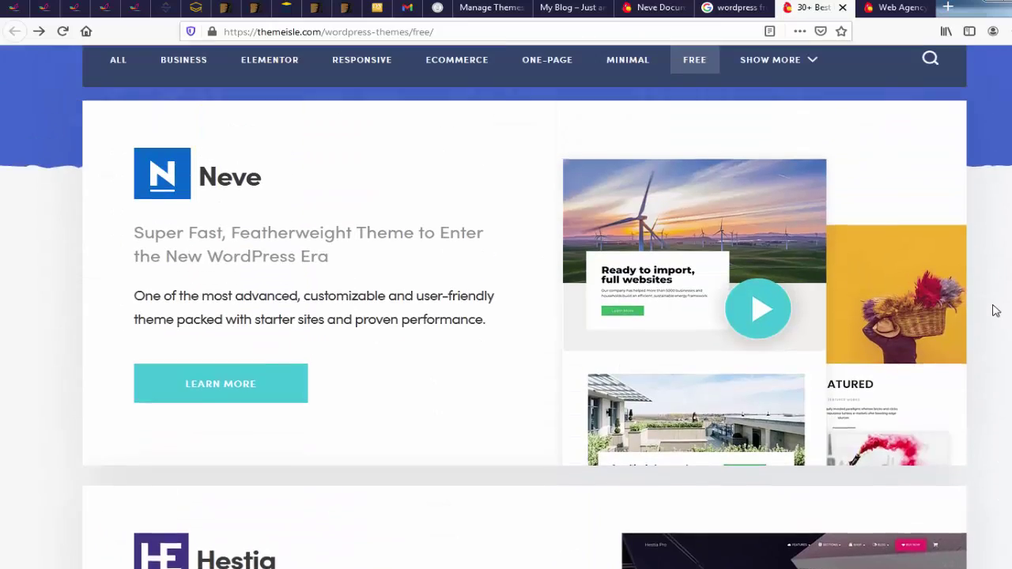
pyautogui.scroll(-10, 395, 336)
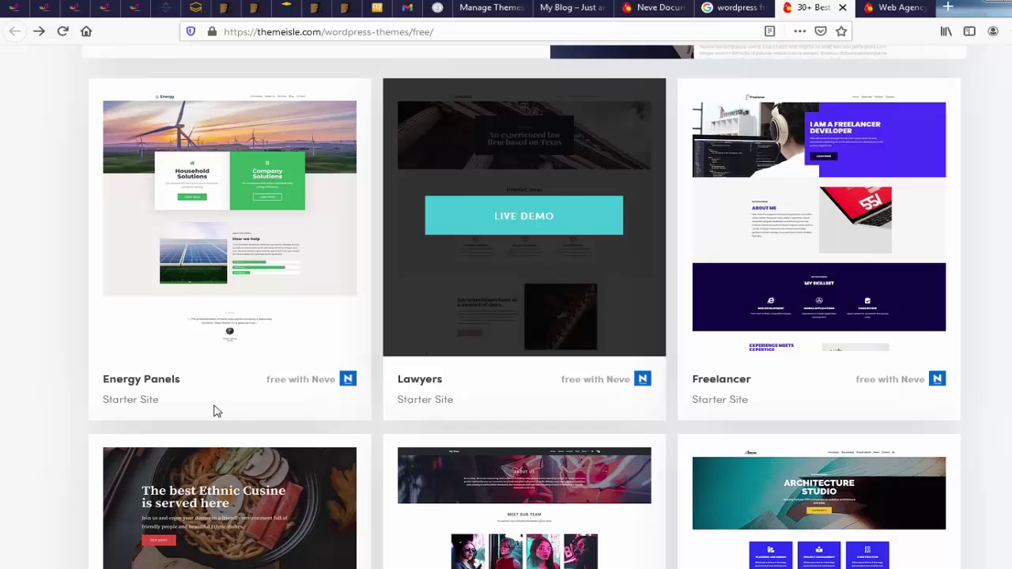
pyautogui.scroll(-3, 839, 392)
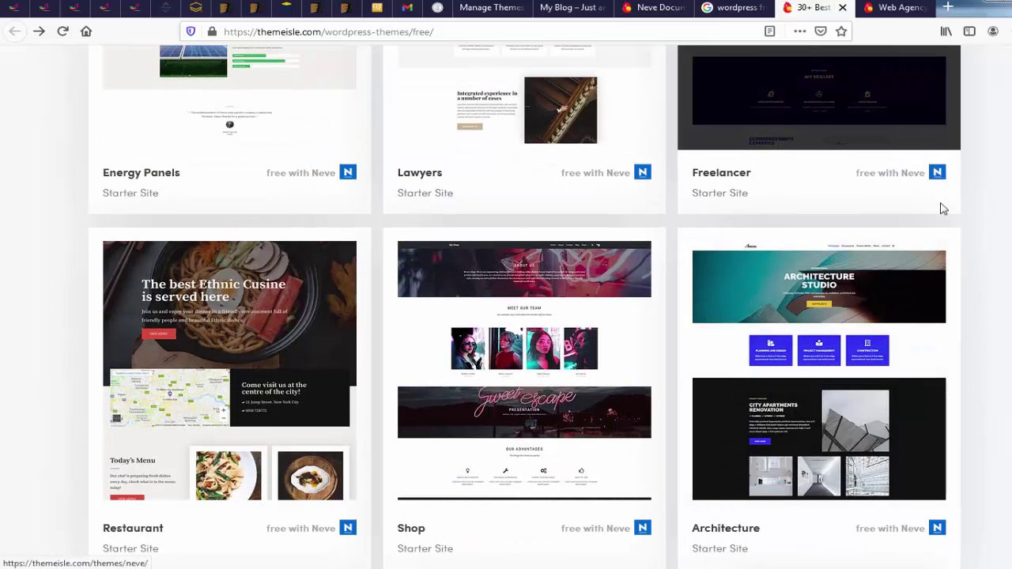
pyautogui.scroll(-3, 506, 316)
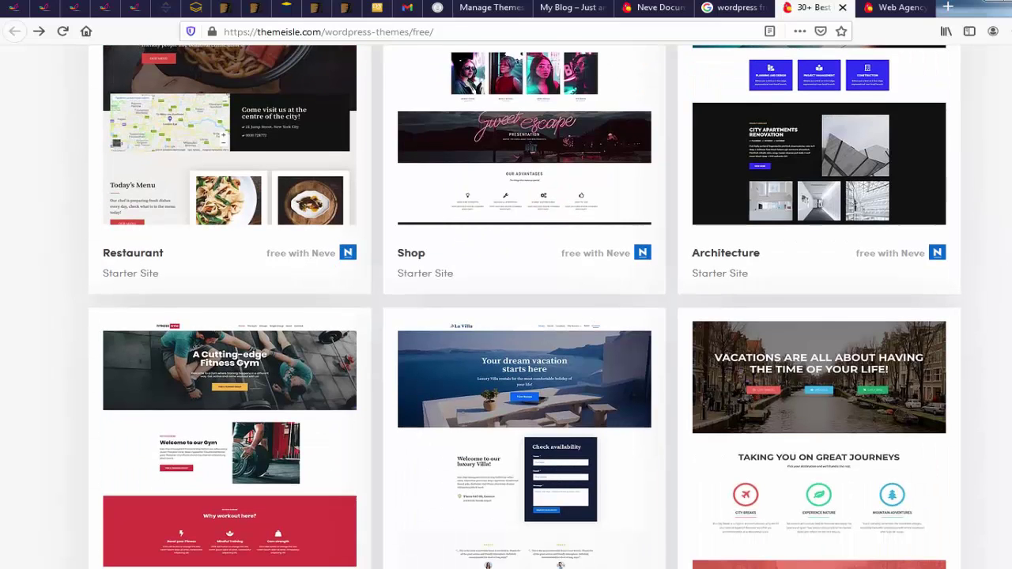
pyautogui.scroll(-3, 506, 316)
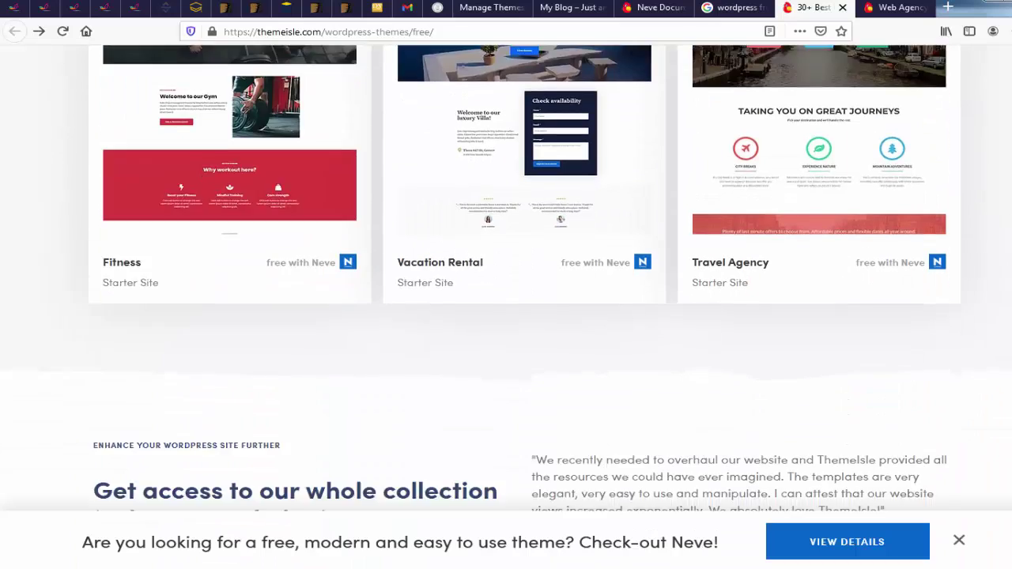
pyautogui.scroll(2, 506, 316)
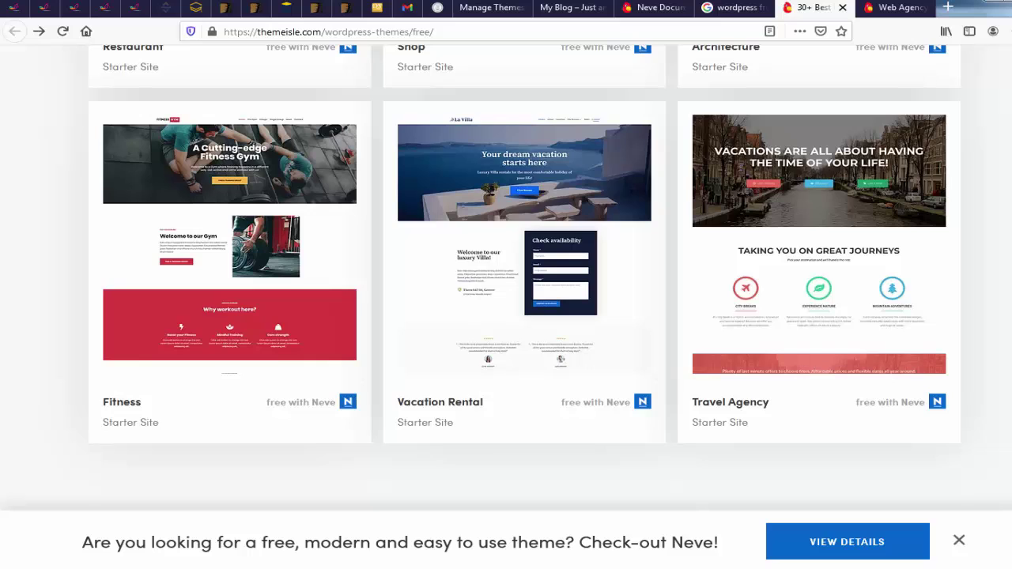
pyautogui.scroll(3, 506, 277)
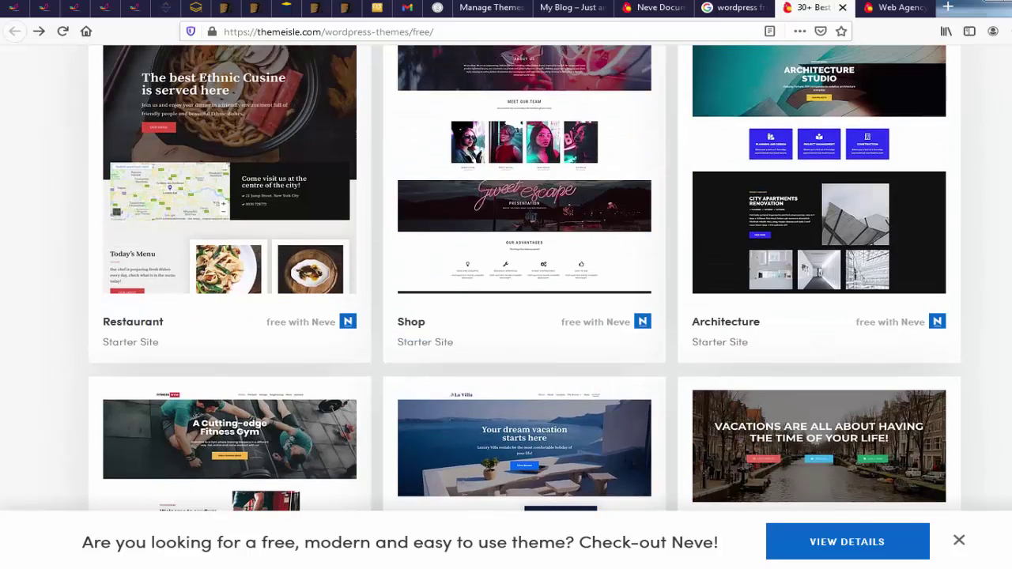
pyautogui.scroll(4, 506, 277)
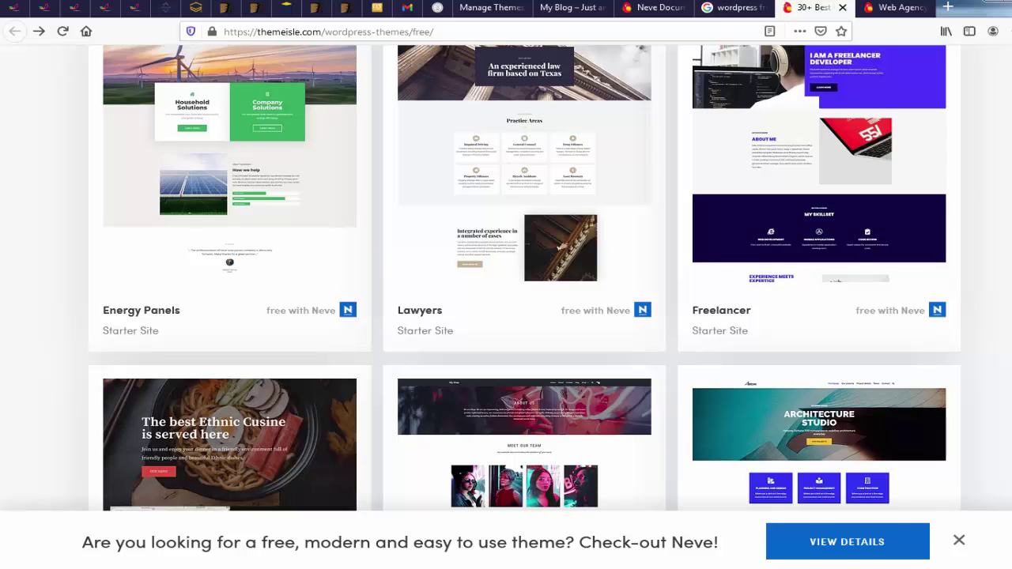
pyautogui.scroll(4, 968, 379)
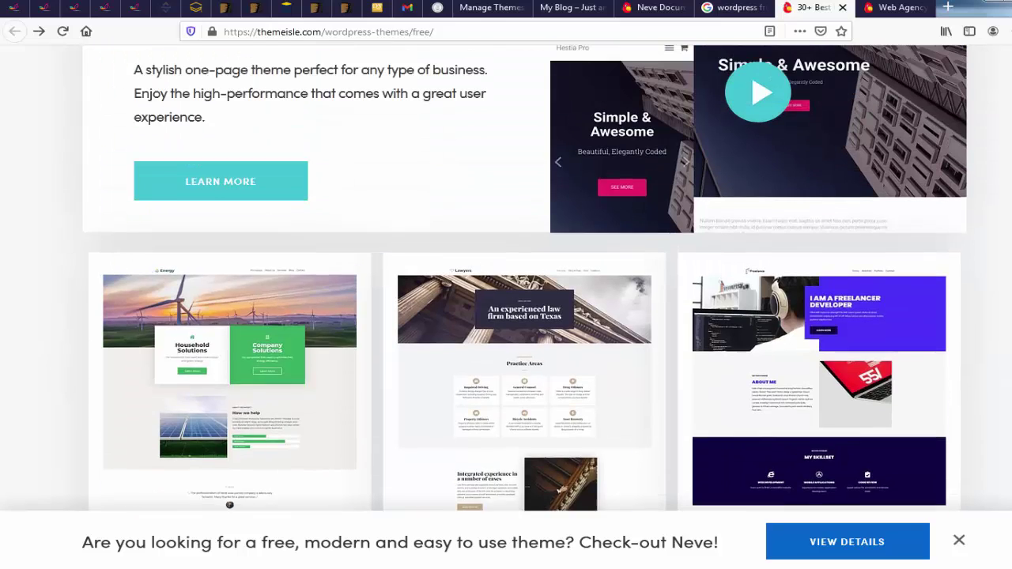
pyautogui.scroll(-2, 968, 379)
pyautogui.scroll(-1, 968, 379)
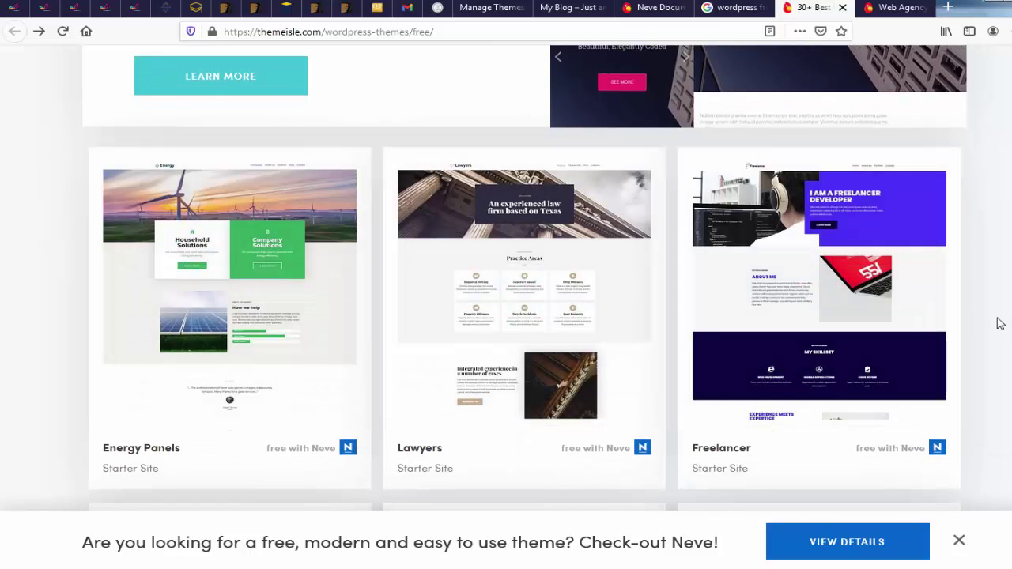
pyautogui.scroll(7, 999, 322)
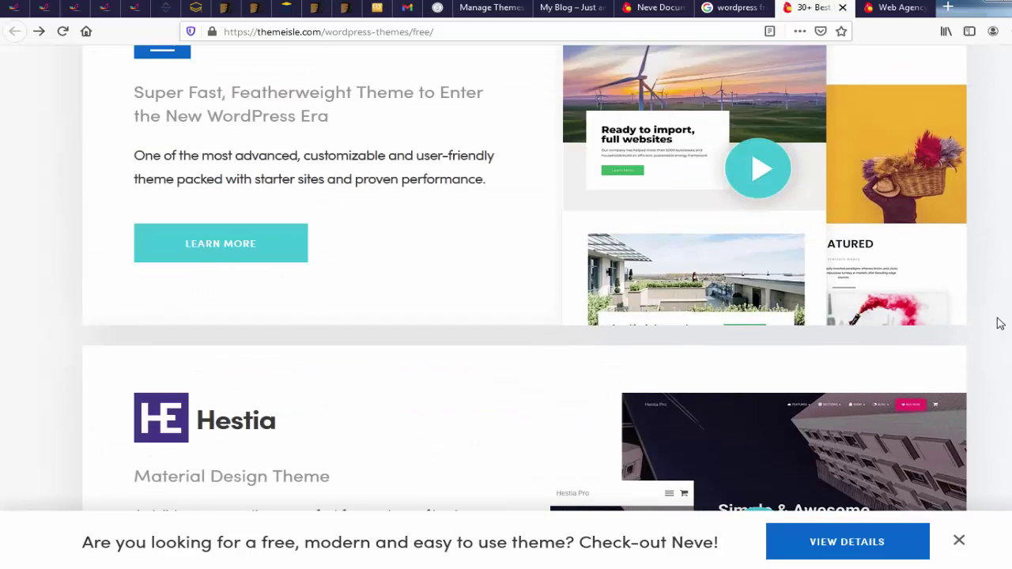
pyautogui.scroll(5, 999, 323)
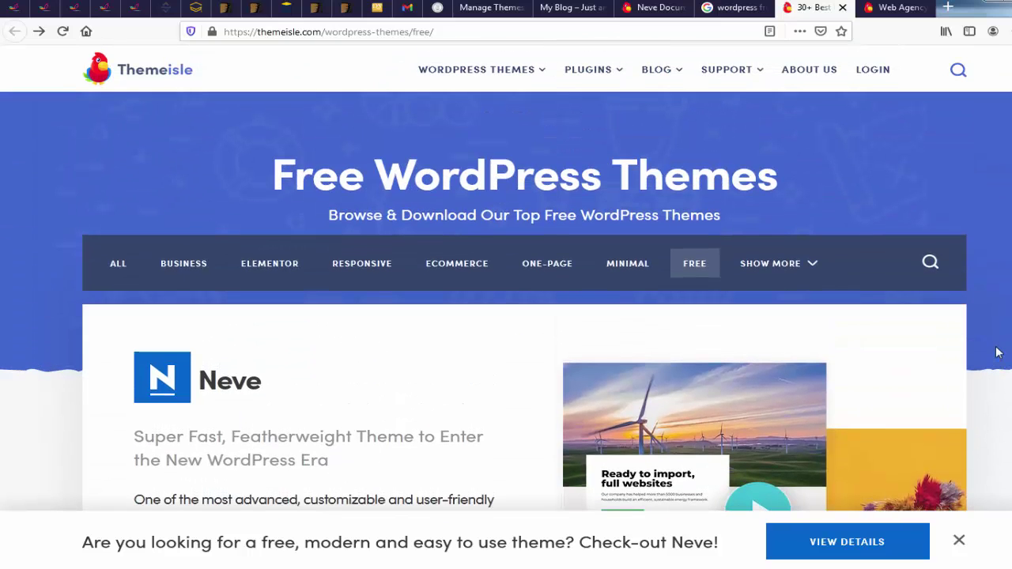
# Search the Themeisle site for "web agency" and look at the matching starter site
pyautogui.click(959, 79)
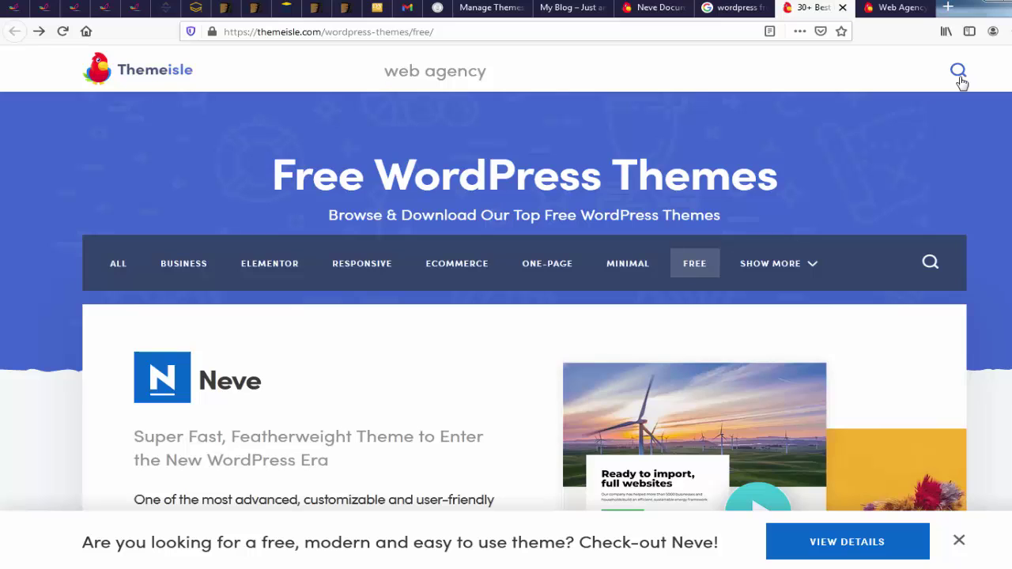
pyautogui.press('Return')
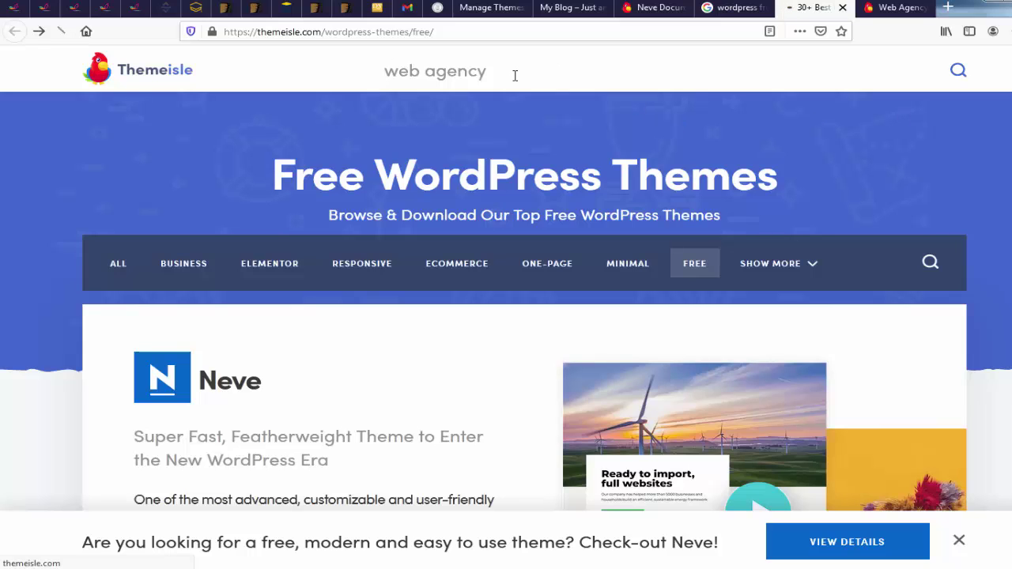
pyautogui.scroll(-3, 474, 435)
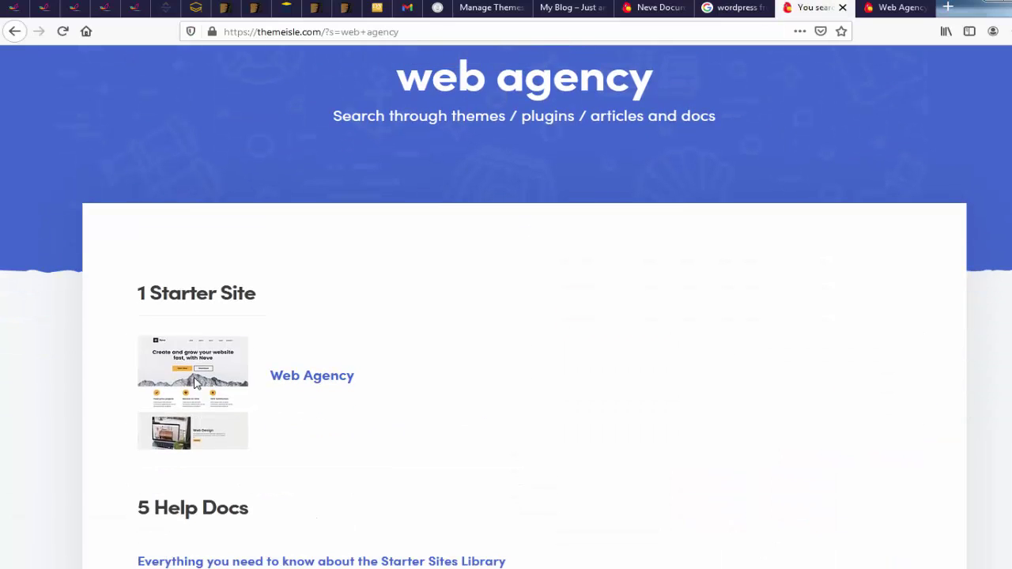
# View the already open Web Agency demo, looking through its homepage from the hero section down to the footer
pyautogui.click(886, 15)
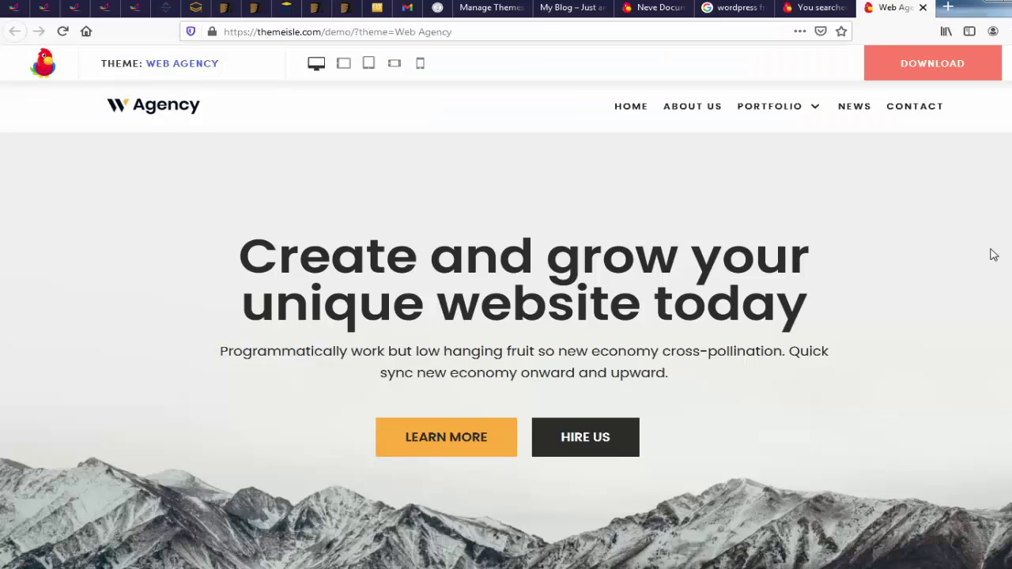
pyautogui.scroll(-5, 993, 253)
pyautogui.scroll(-10, 506, 324)
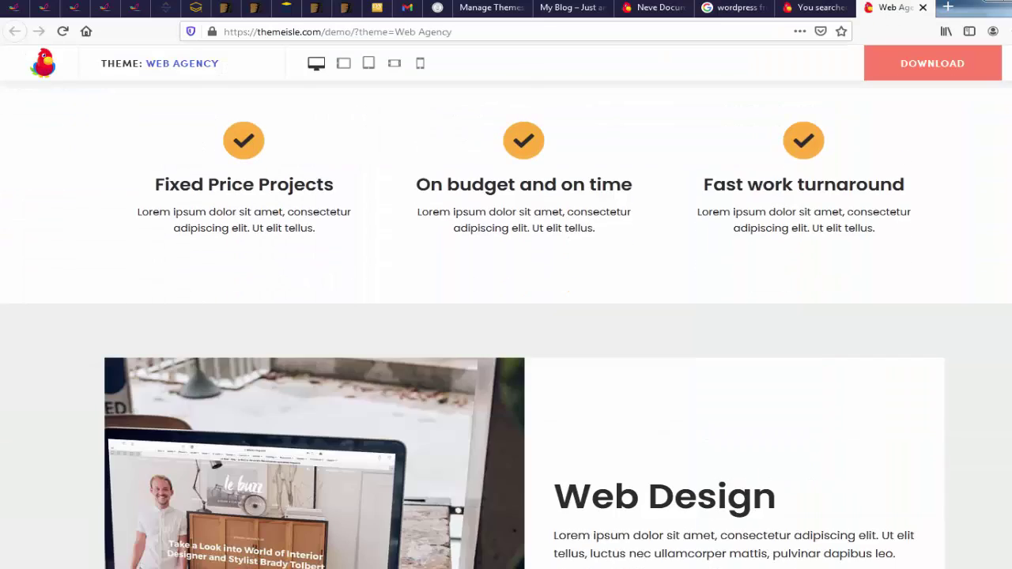
pyautogui.scroll(-15, 506, 324)
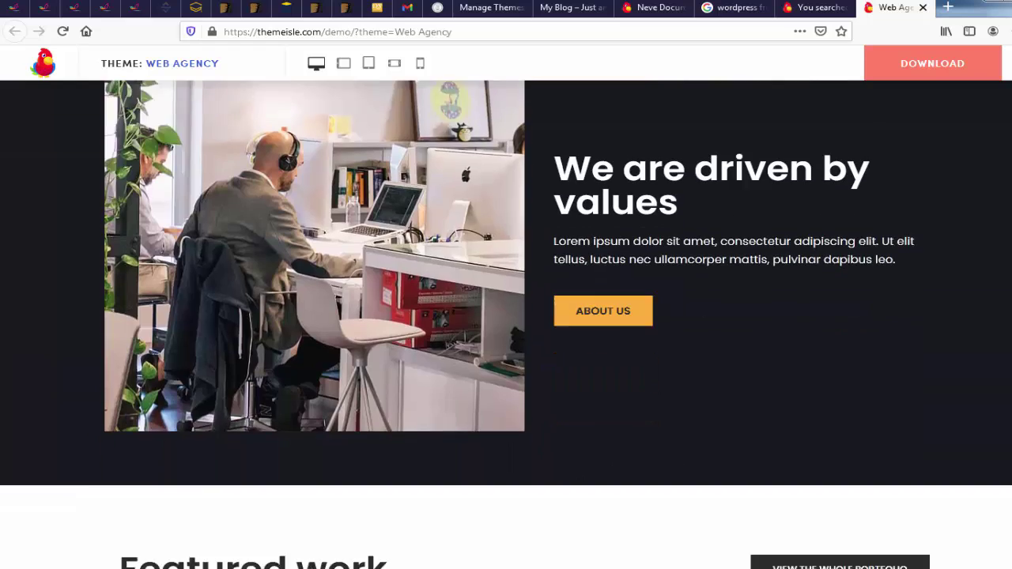
pyautogui.scroll(-6, 506, 324)
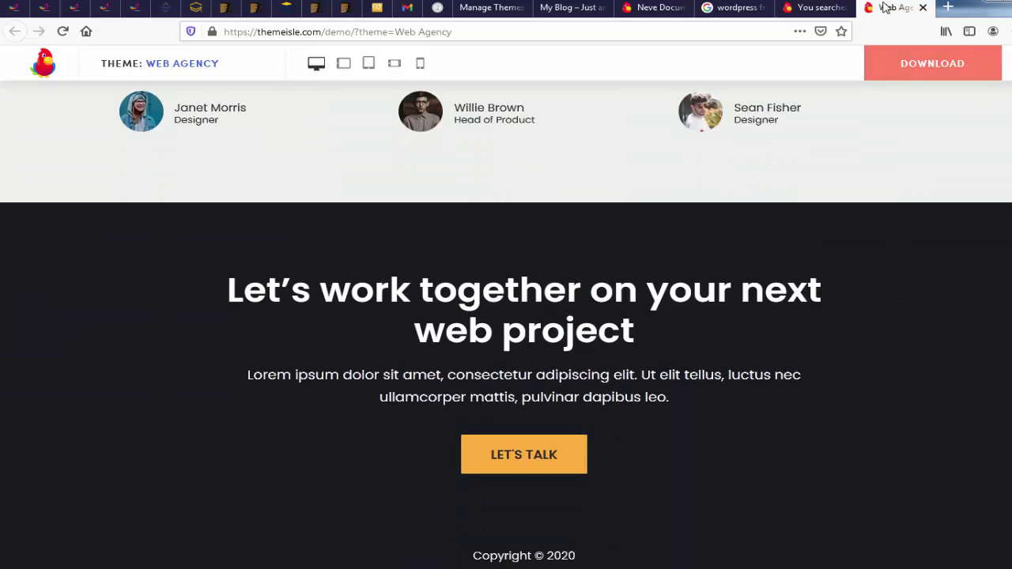
# Move the Web Agency demo's browser tab directly before the My Blog tab and view the blog's front page
pyautogui.moveTo(689, 7); pyautogui.dragTo(578, 11)
pyautogui.click(641, 12)
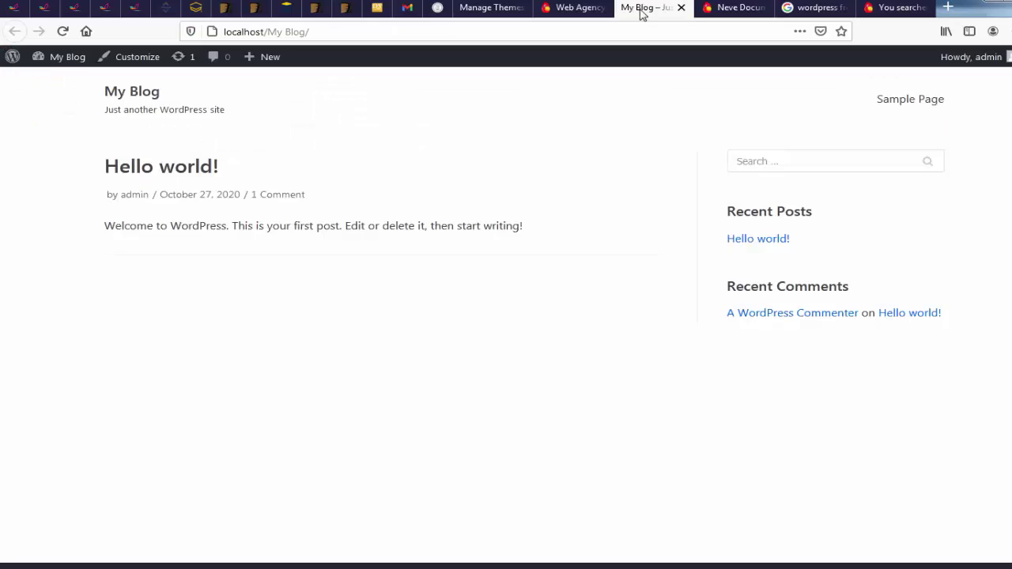
pyautogui.scroll(-2, 505, 315)
pyautogui.scroll(2, 506, 315)
# Compare the Web Agency demo's homepage sections with the My Blog front page, finishing at the demo's header
pyautogui.click(573, 12)
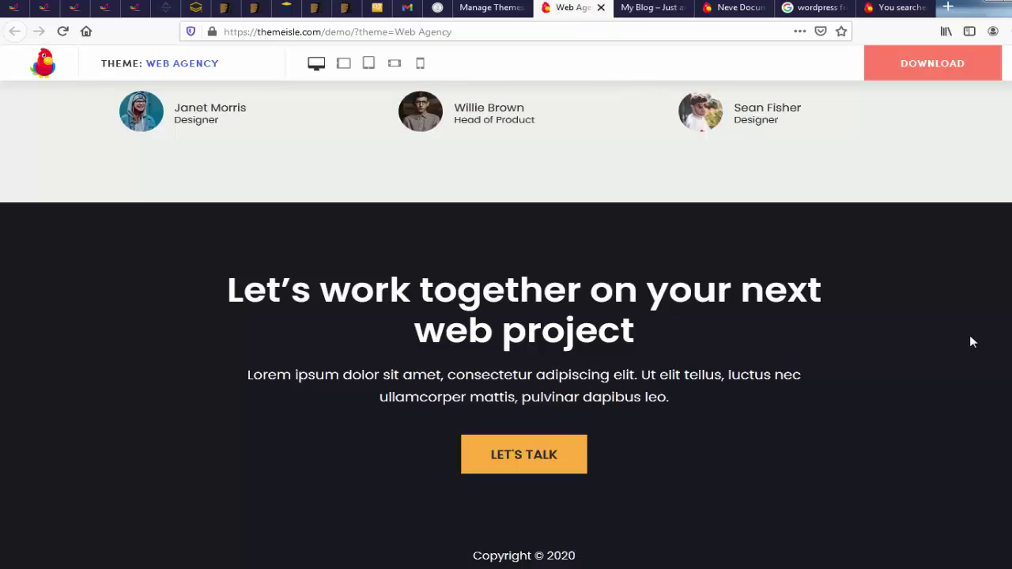
pyautogui.scroll(4, 972, 342)
pyautogui.scroll(5, 972, 342)
pyautogui.scroll(10, 934, 223)
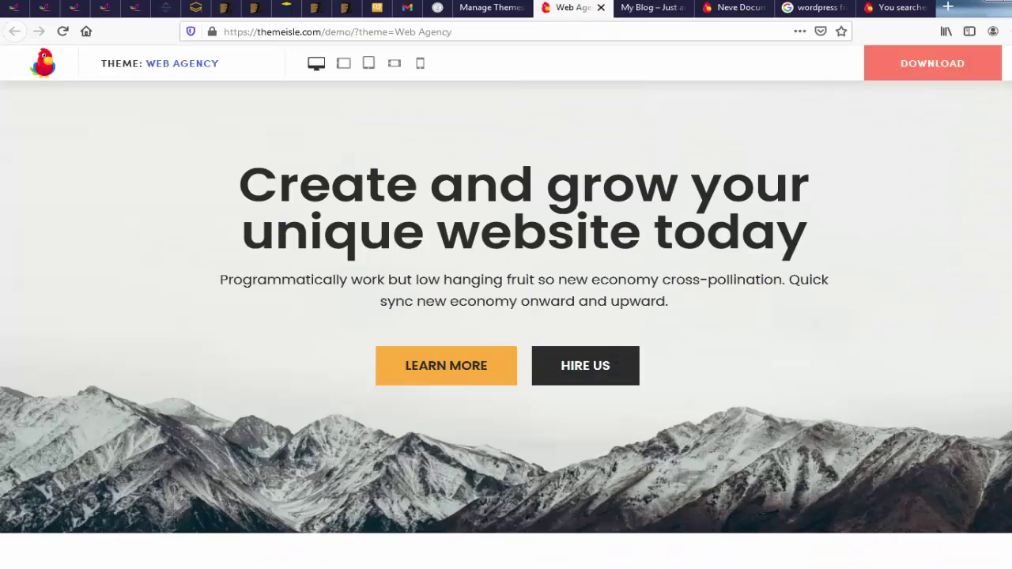
pyautogui.scroll(-15, 892, 287)
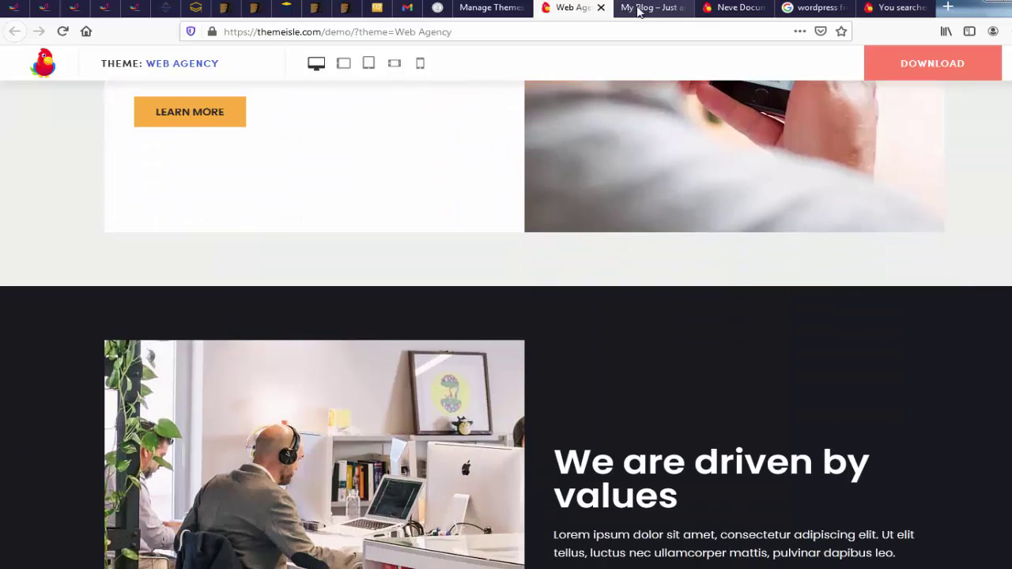
pyautogui.click(647, 8)
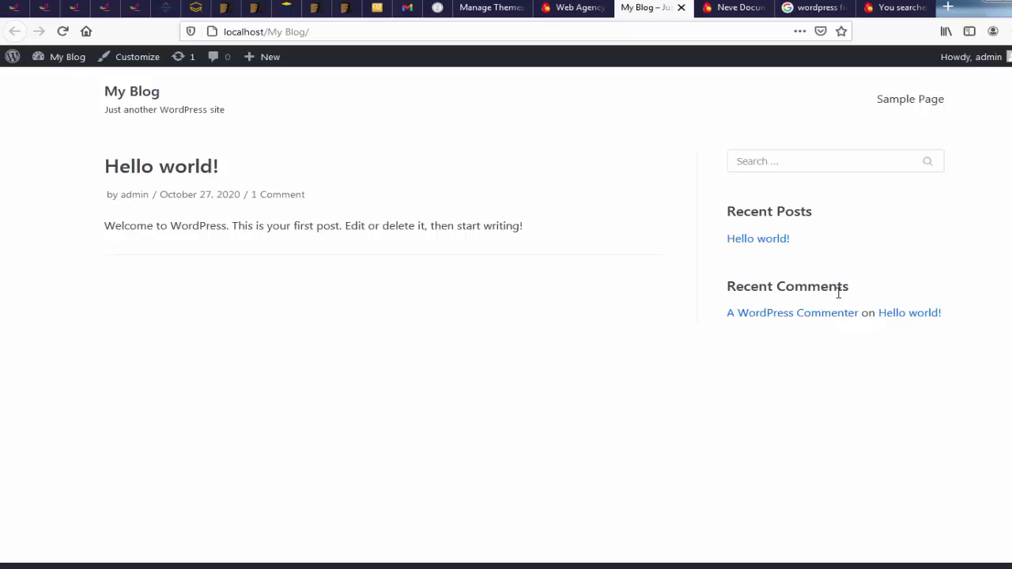
pyautogui.click(583, 11)
pyautogui.scroll(15, 750, 284)
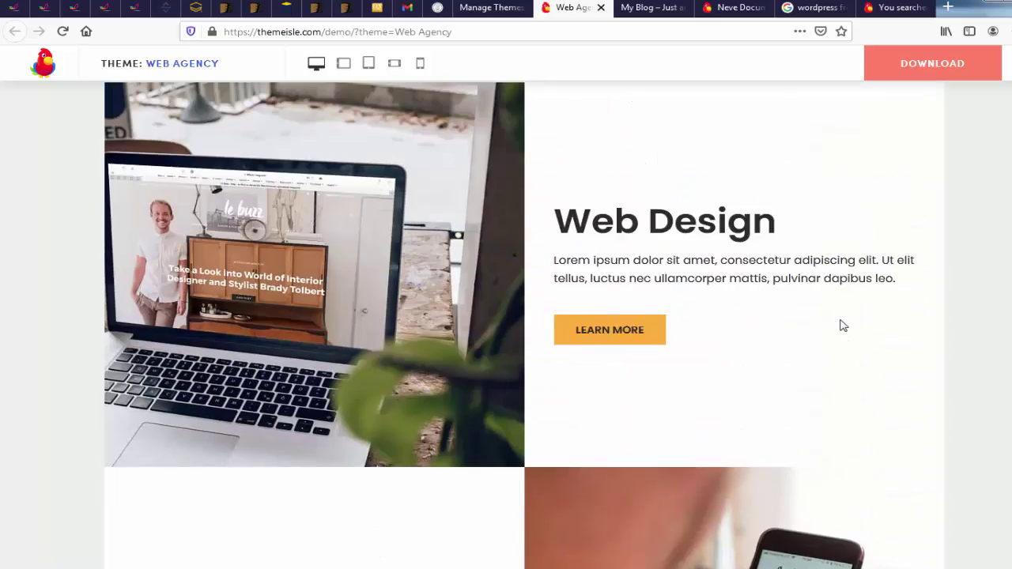
pyautogui.scroll(2, 943, 185)
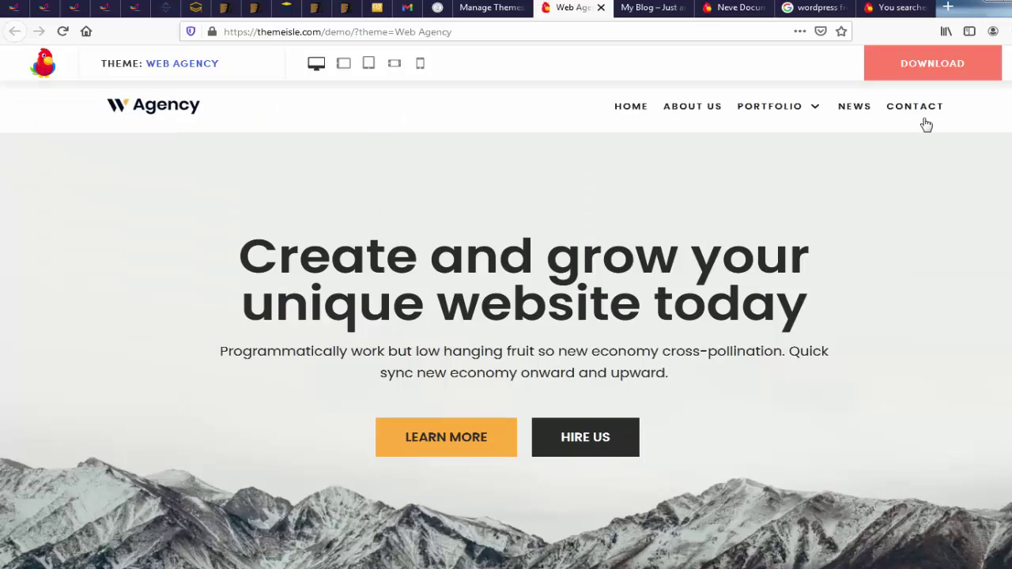
# Check the installed themes page and the blog, then look over the Web Agency demo's feature and service sections once more
pyautogui.click(520, 18)
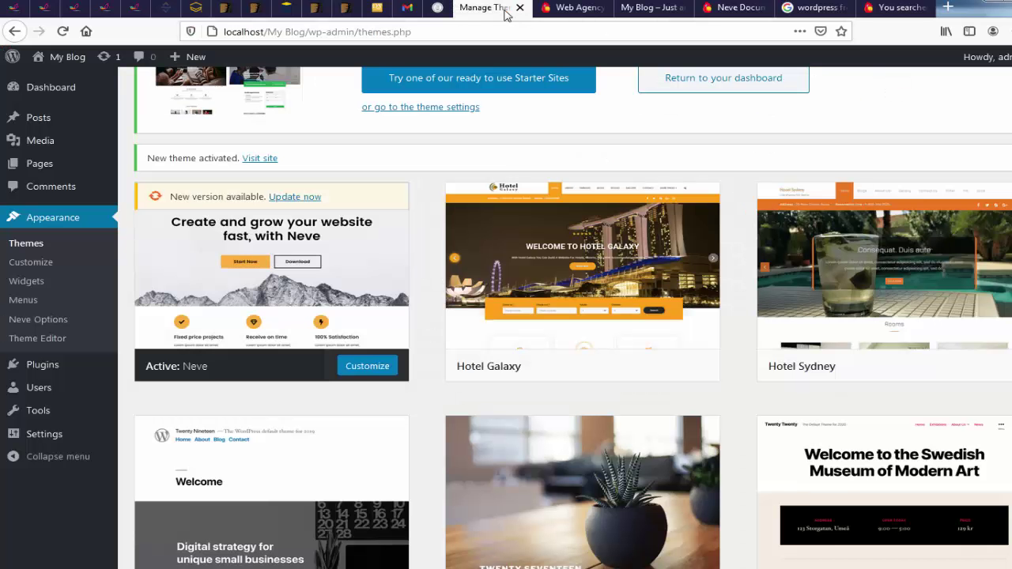
pyautogui.click(658, 9)
pyautogui.click(574, 8)
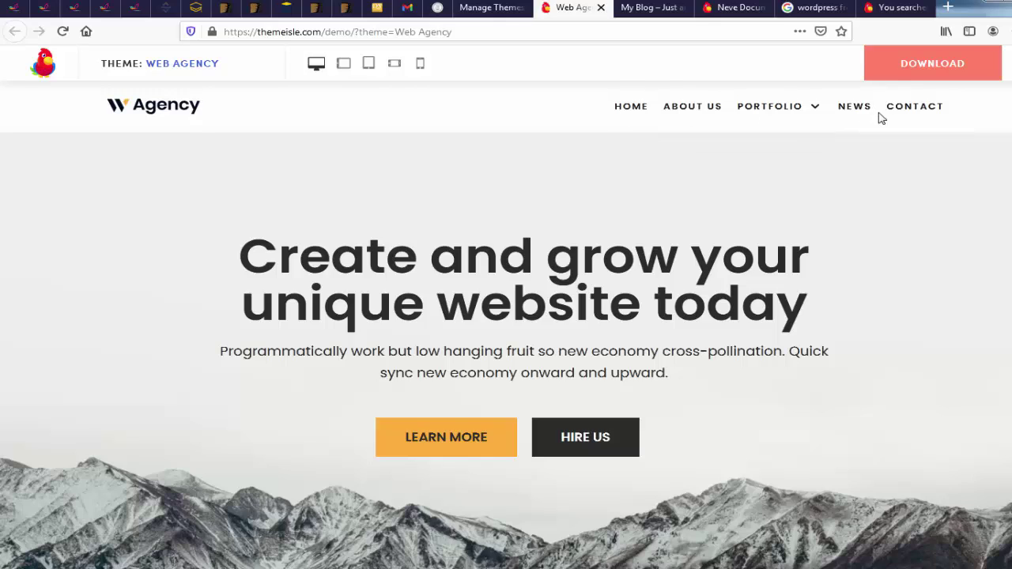
pyautogui.scroll(-3, 719, 304)
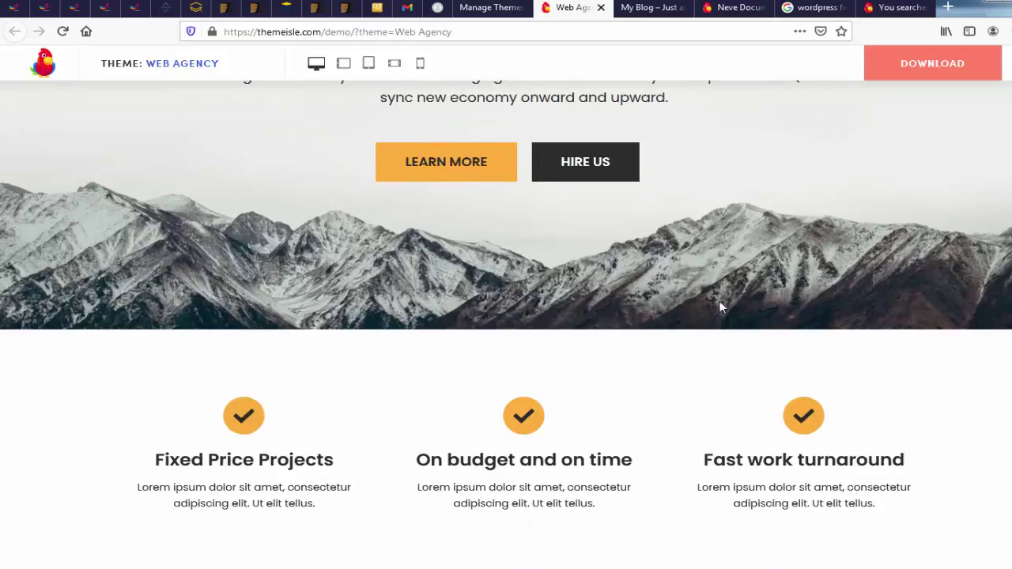
pyautogui.scroll(-15, 719, 300)
pyautogui.scroll(5, 719, 300)
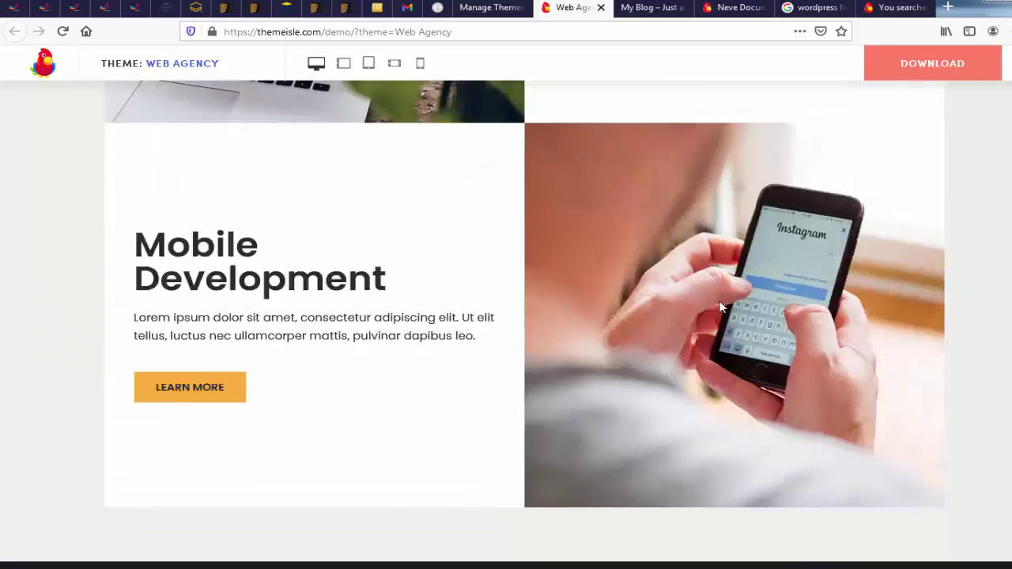
pyautogui.scroll(12, 719, 300)
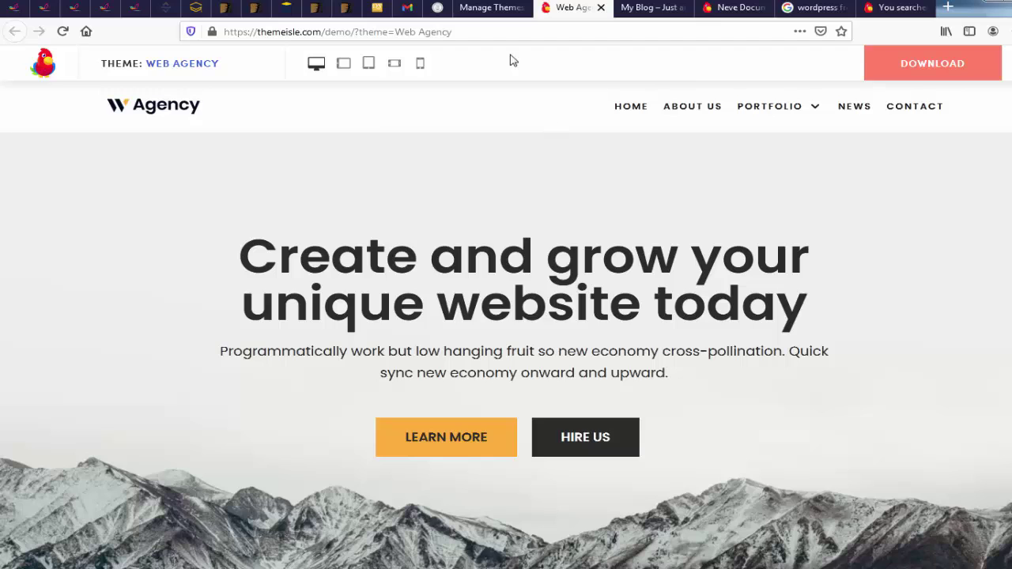
# Return to the installed themes page and activate the Hotel Galaxy theme in place of Neve
pyautogui.click(483, 8)
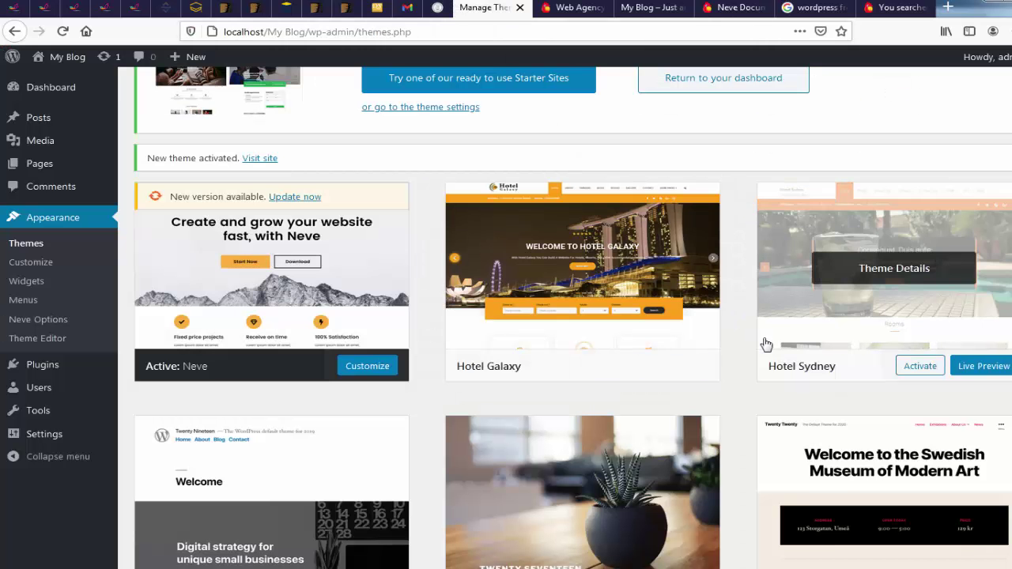
pyautogui.scroll(3, 765, 344)
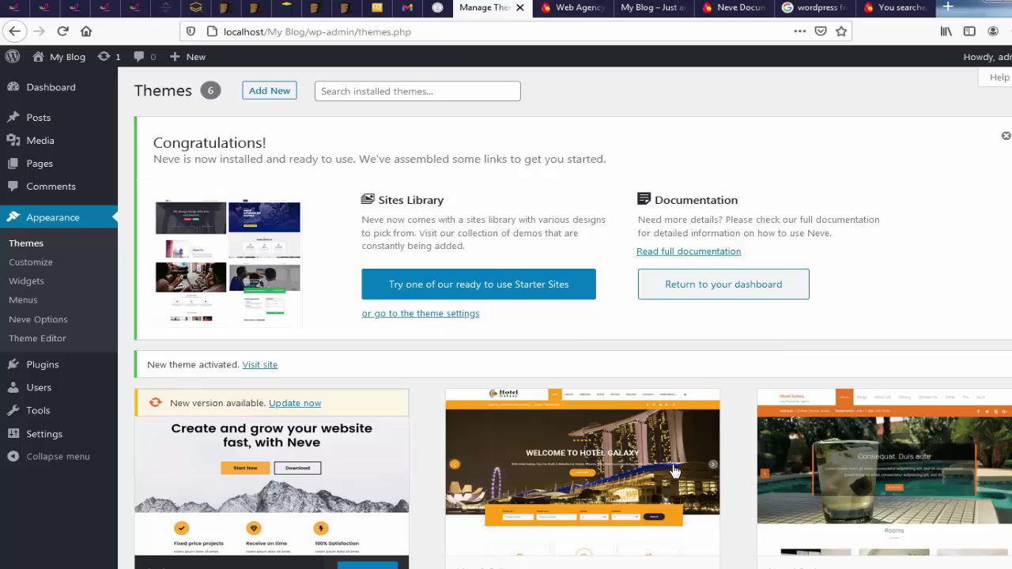
pyautogui.scroll(-3, 765, 343)
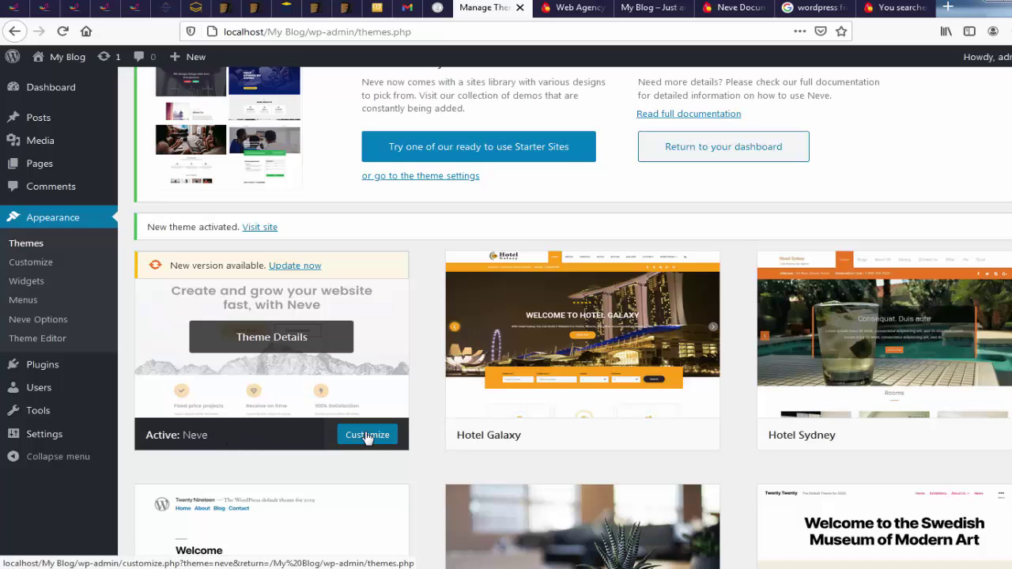
pyautogui.click(607, 435)
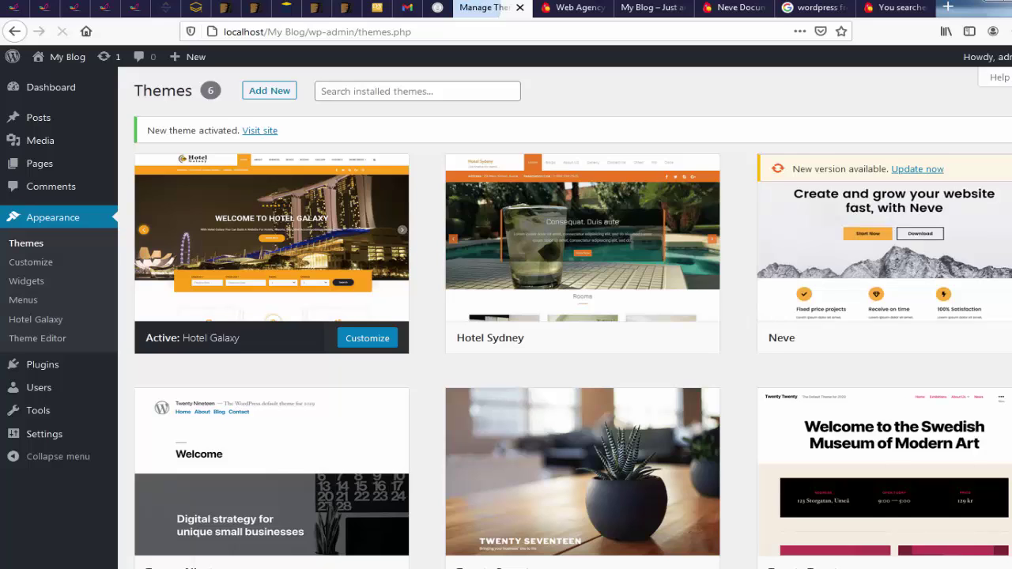
# Open the Neve theme's details and delete the theme from the WordPress site, confirming the deletion
pyautogui.scroll(-2, 606, 435)
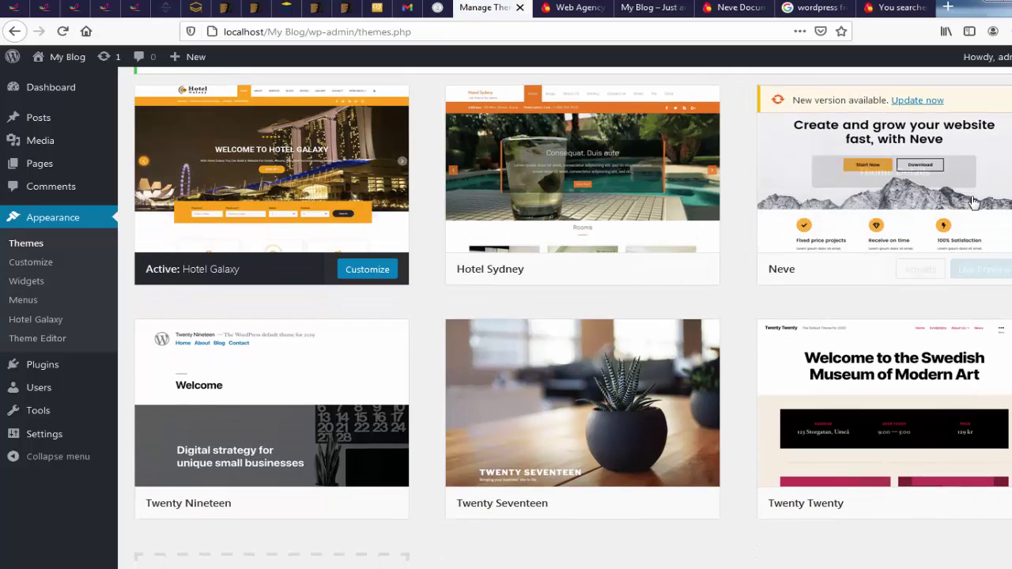
pyautogui.click(897, 174)
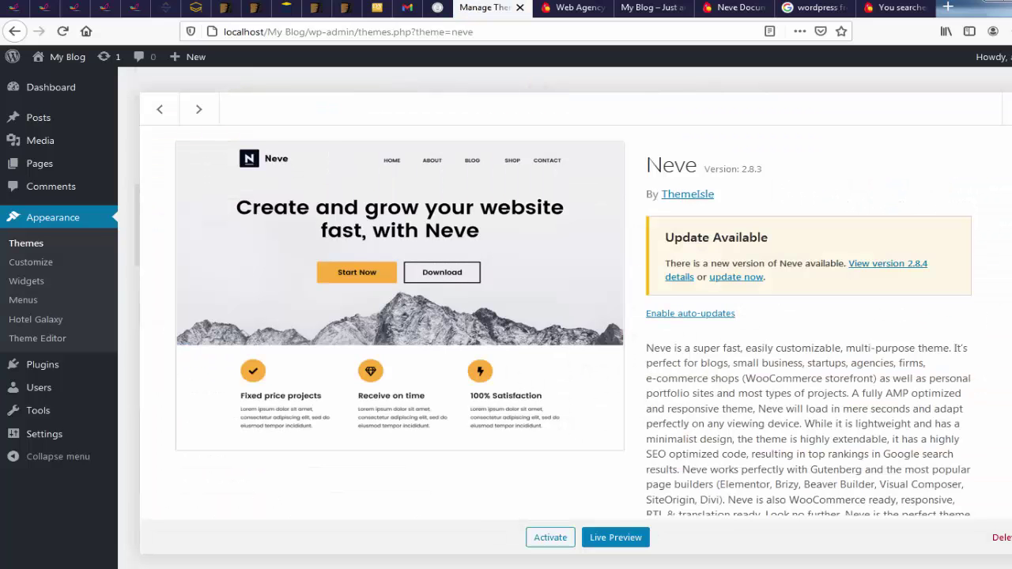
pyautogui.click(1000, 537)
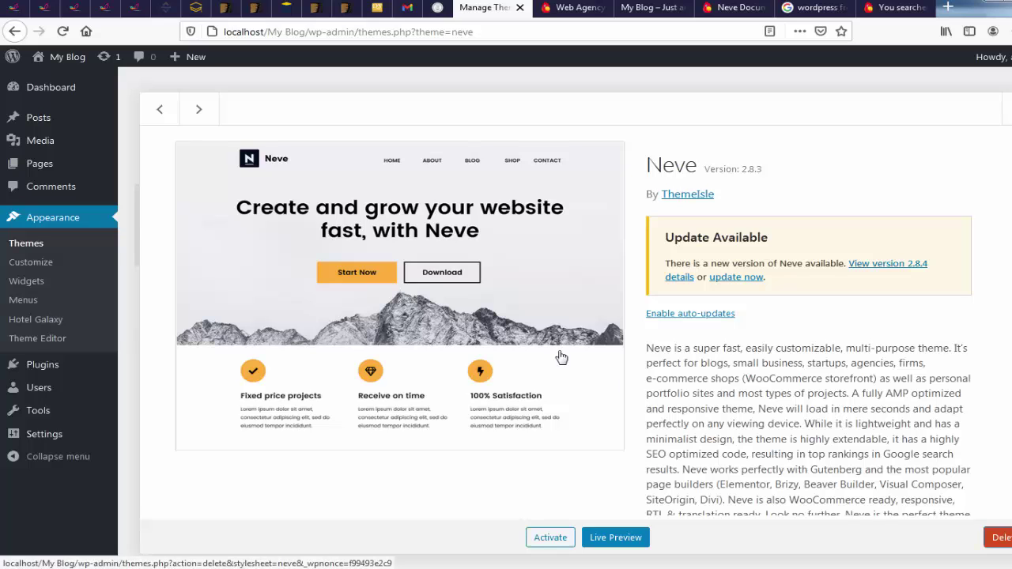
pyautogui.click(537, 264)
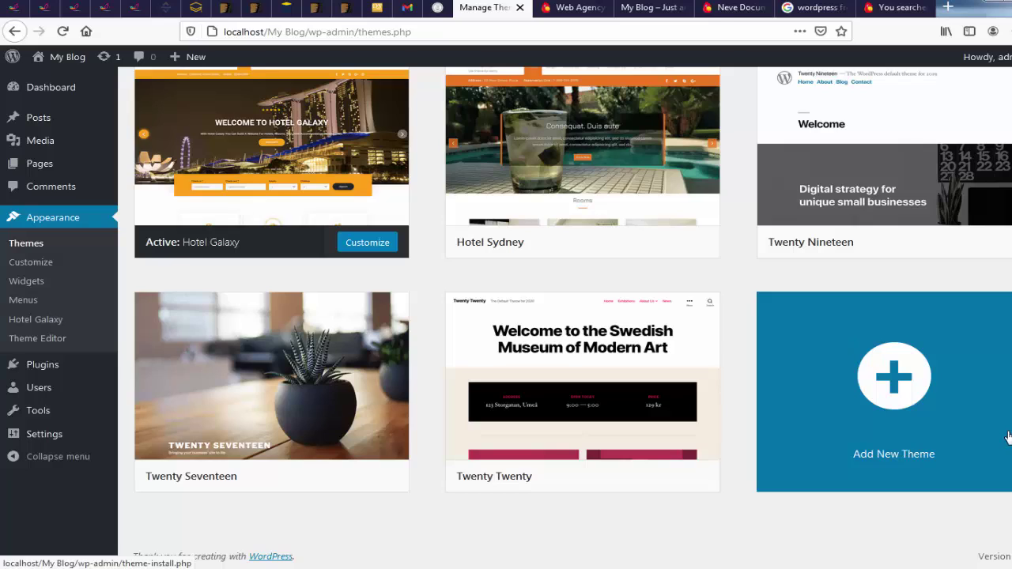
# Switch to the Wordpress tutorial folder in Windows Explorer and extract the neve archive into its own neve folder
pyautogui.scroll(2, 1007, 437)
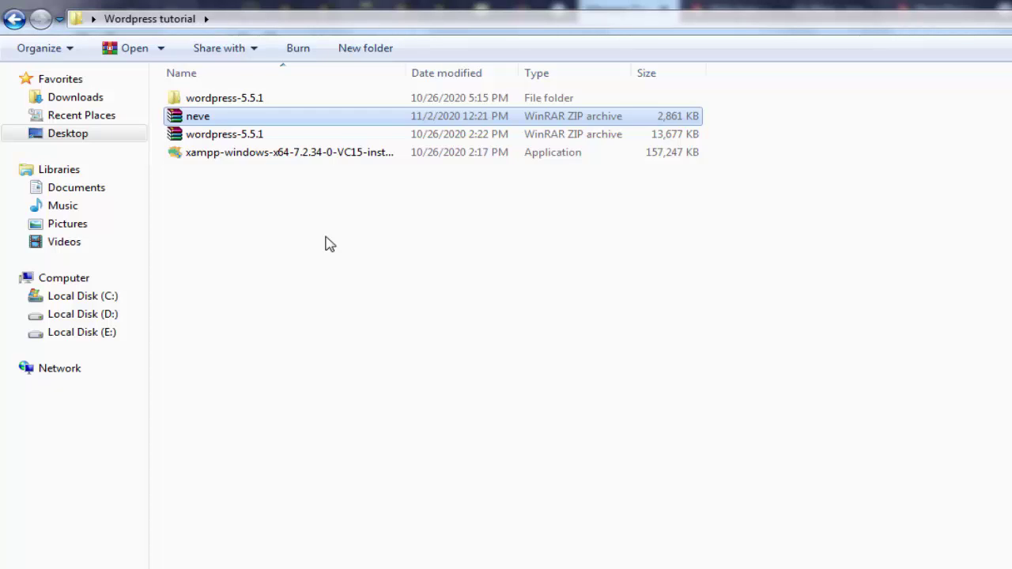
pyautogui.rightClick(212, 120)
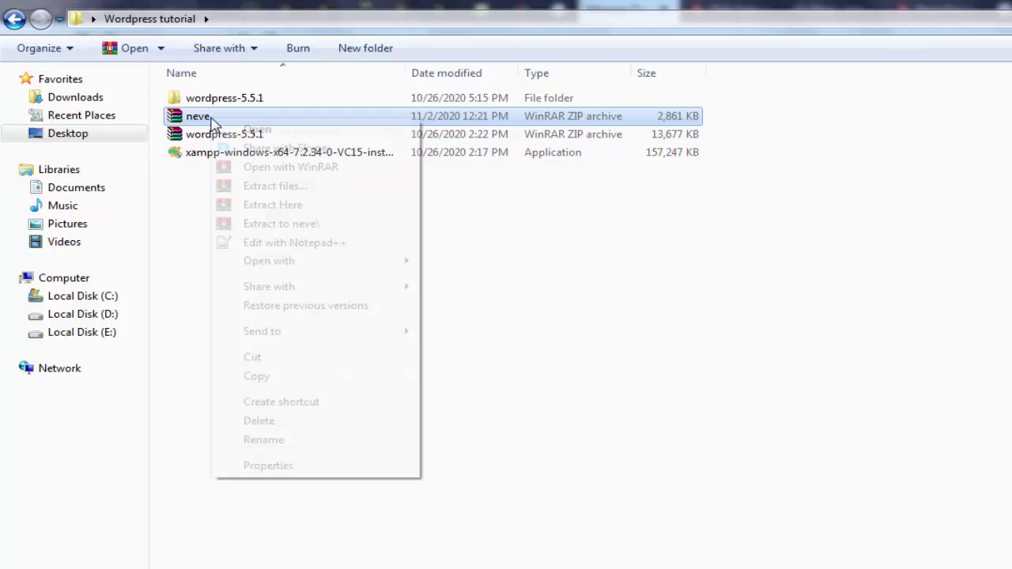
pyautogui.click(277, 225)
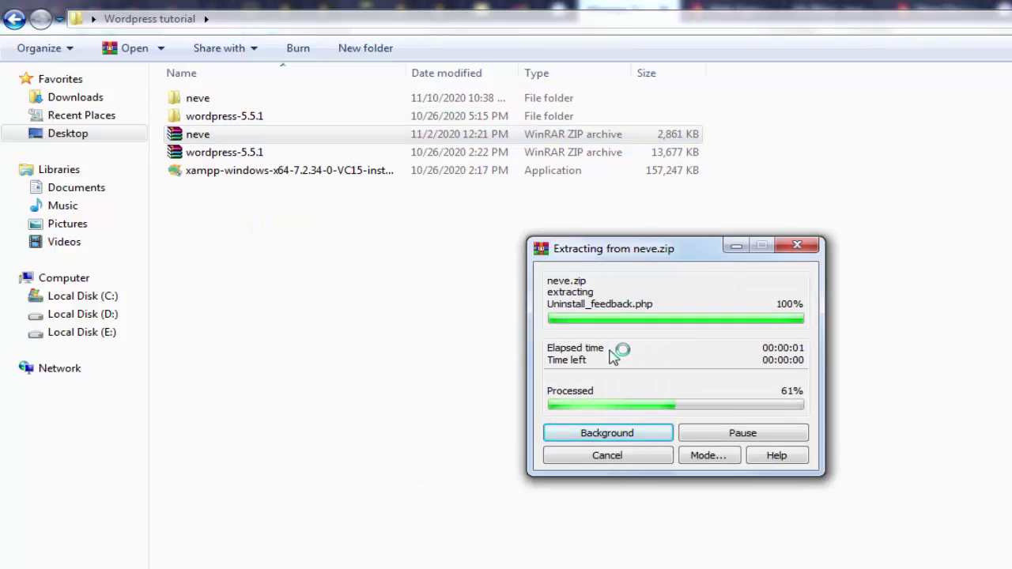
# Examine the theme files inside the inner neve folder, then go back up to the extracted outer neve folder
pyautogui.doubleClick(208, 100)
pyautogui.doubleClick(209, 102)
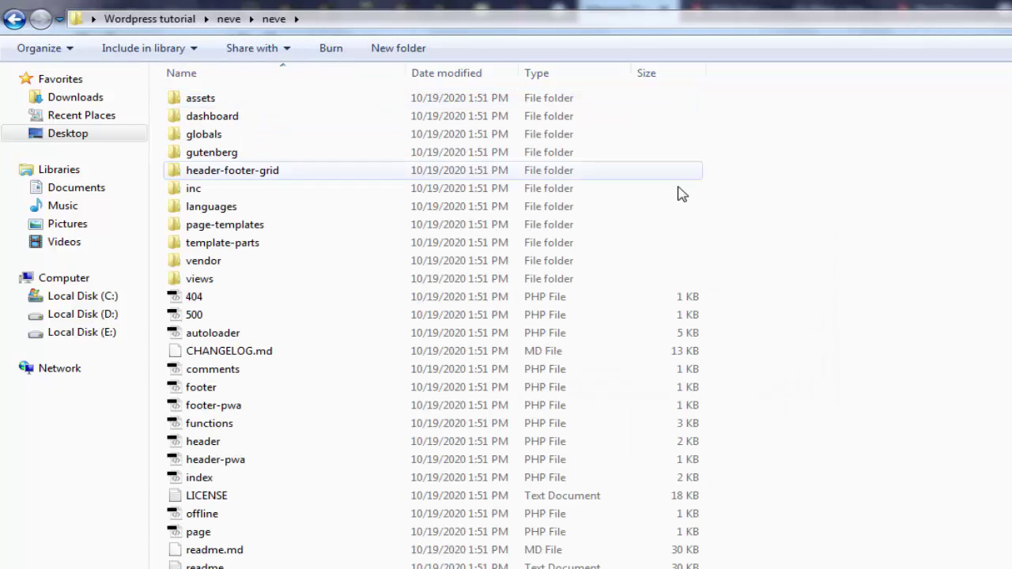
pyautogui.press('BackSpace')
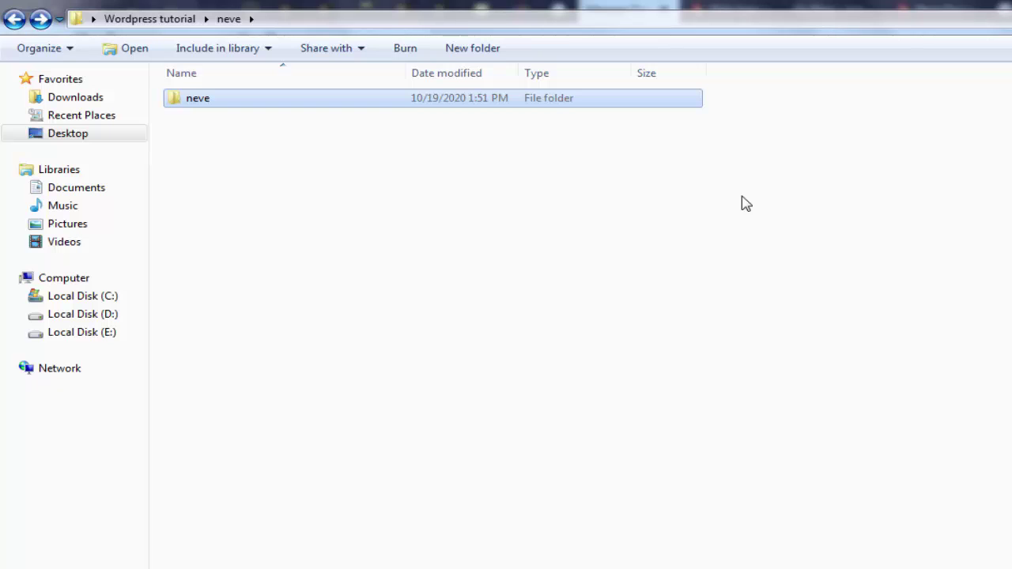
pyautogui.doubleClick(213, 103)
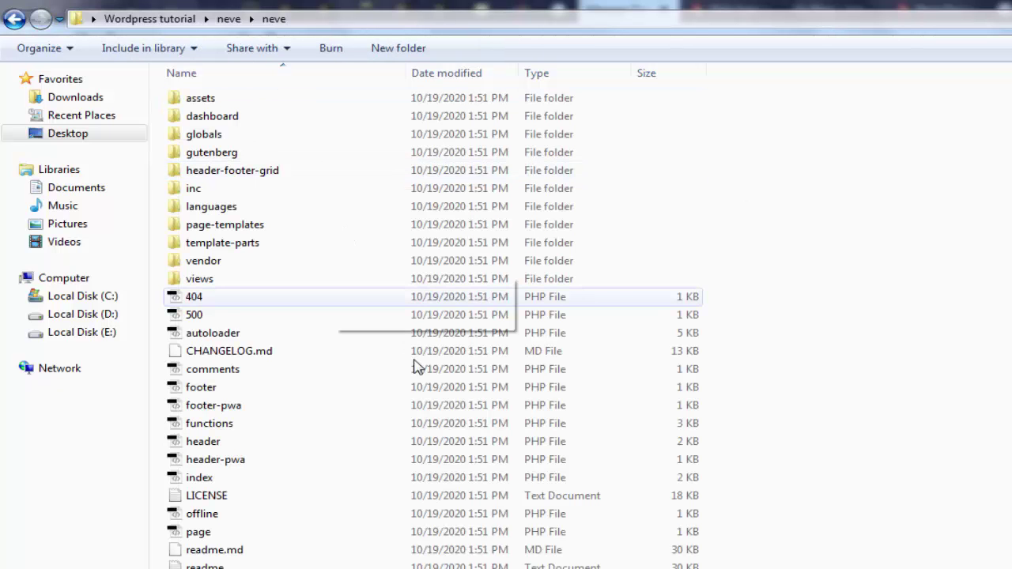
pyautogui.scroll(-2, 534, 439)
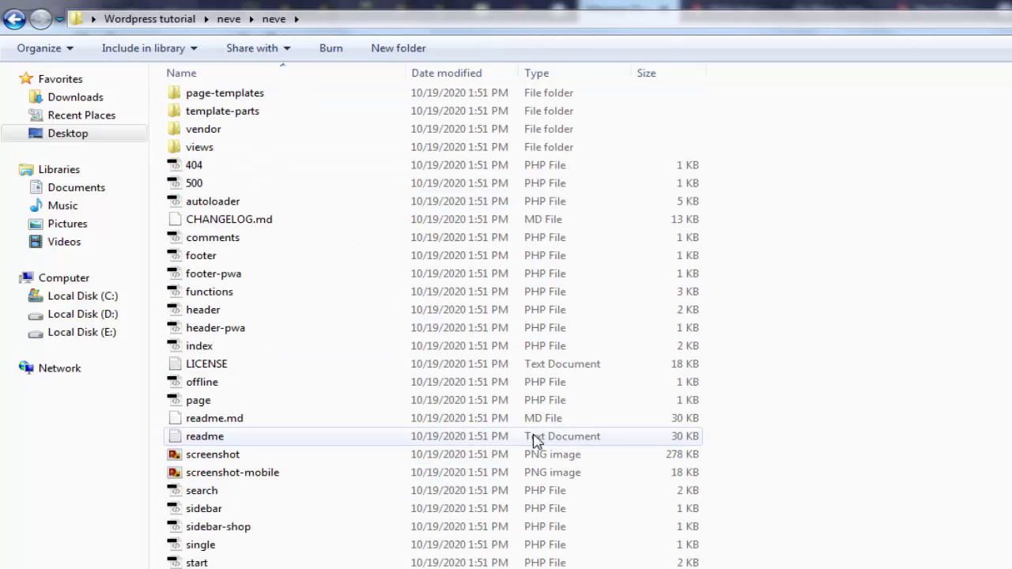
pyautogui.scroll(3, 534, 440)
pyautogui.press('BackSpace')
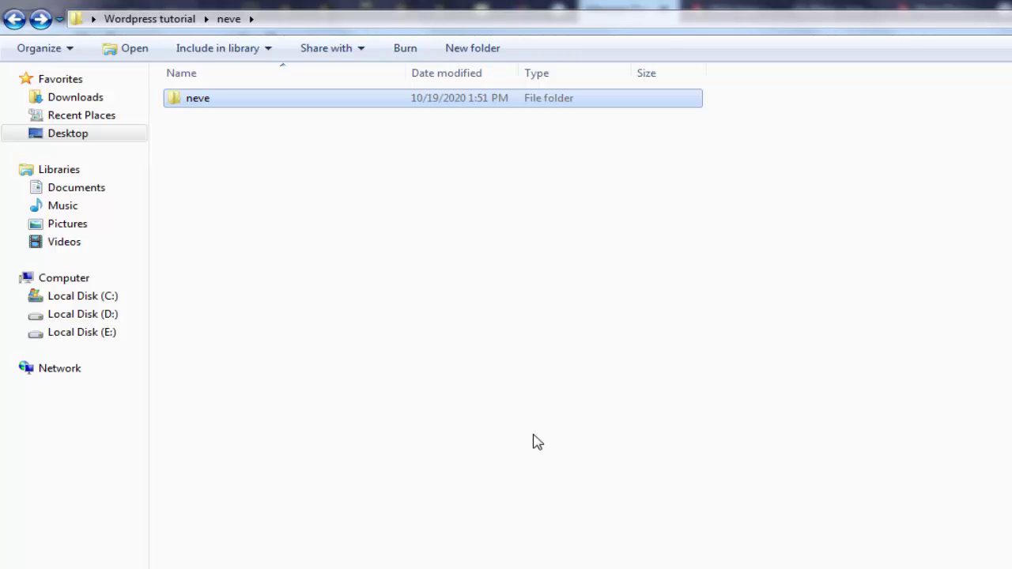
# Open the My Blog site's themes folder at C:\xampp\htdocs\My Blog\wp-content\themes
pyautogui.click(83, 295)
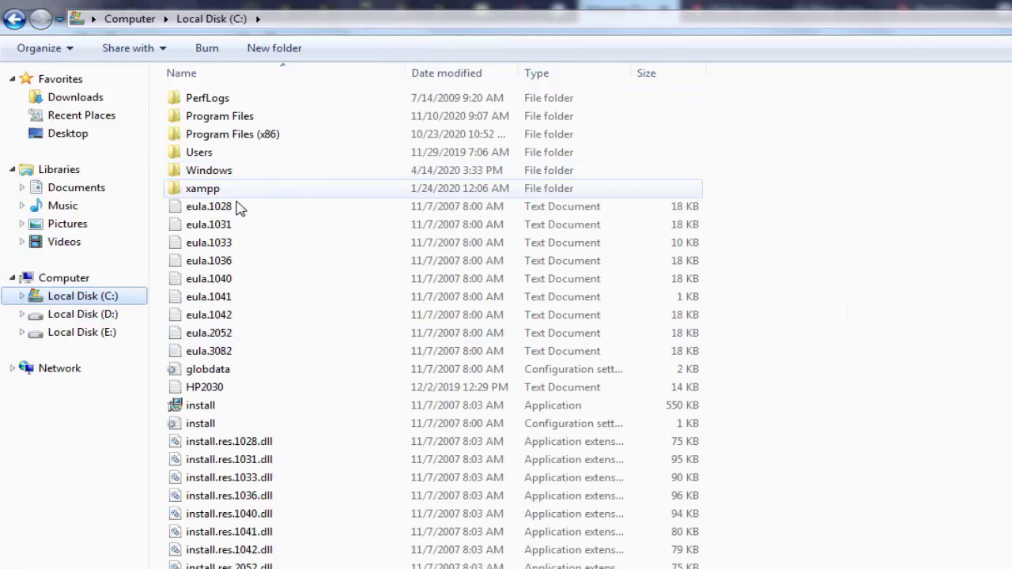
pyautogui.doubleClick(222, 193)
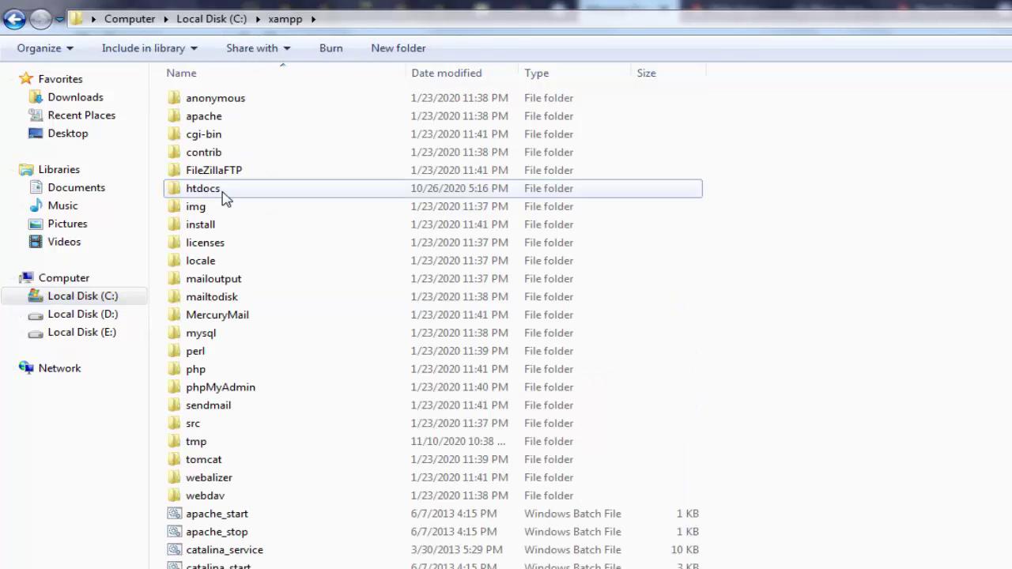
pyautogui.doubleClick(224, 195)
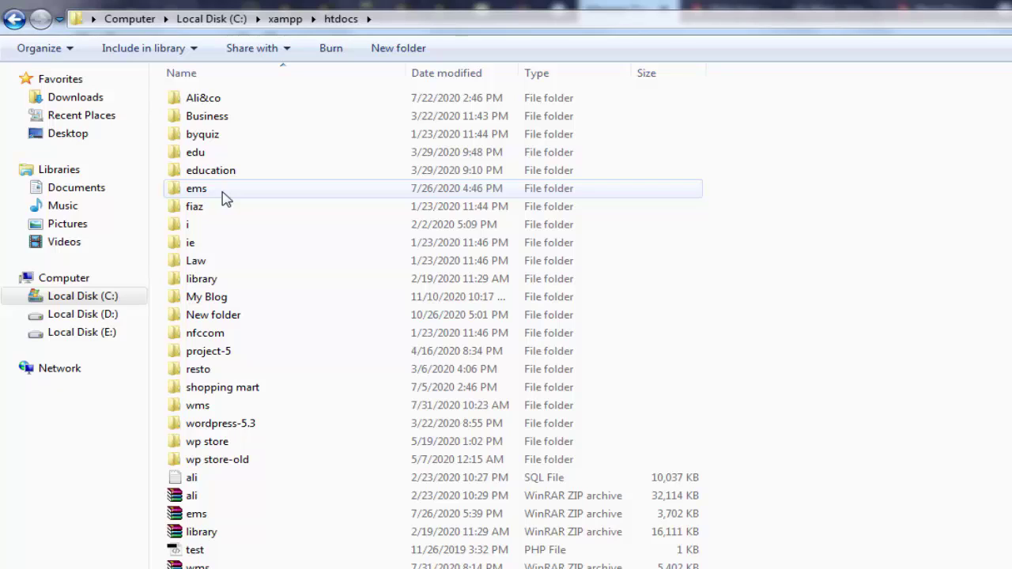
pyautogui.doubleClick(235, 299)
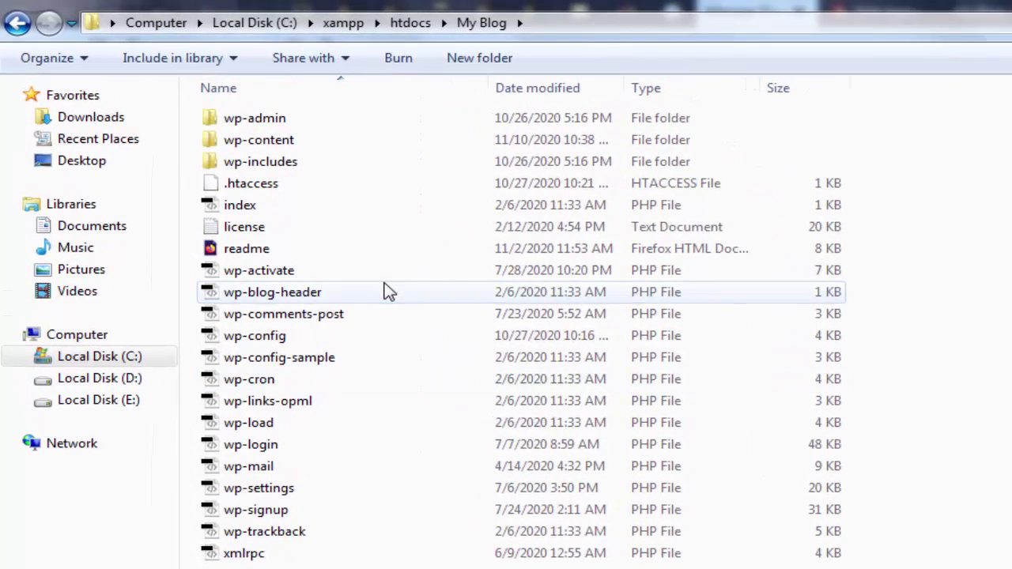
pyautogui.doubleClick(289, 152)
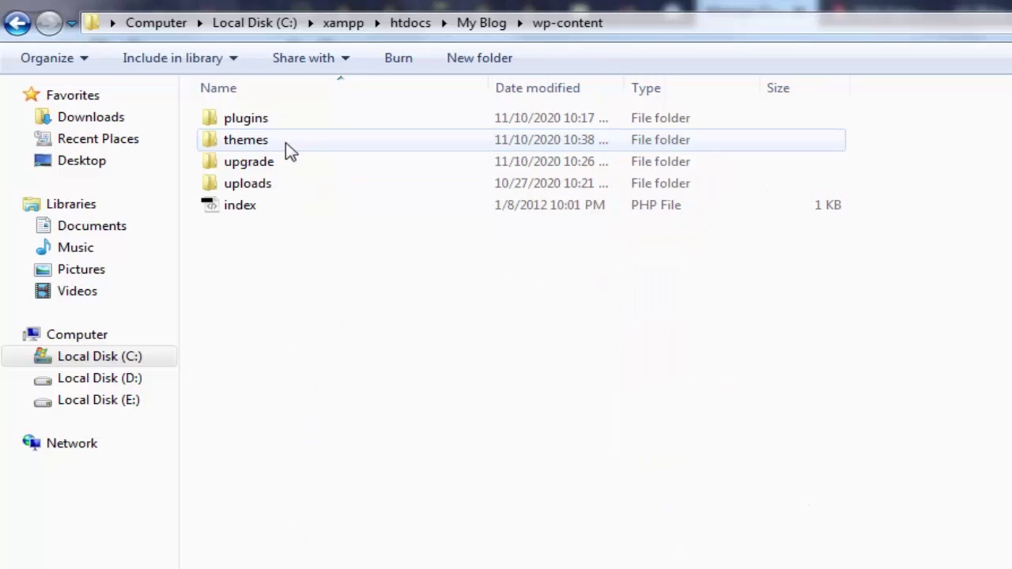
pyautogui.press('BackSpace')
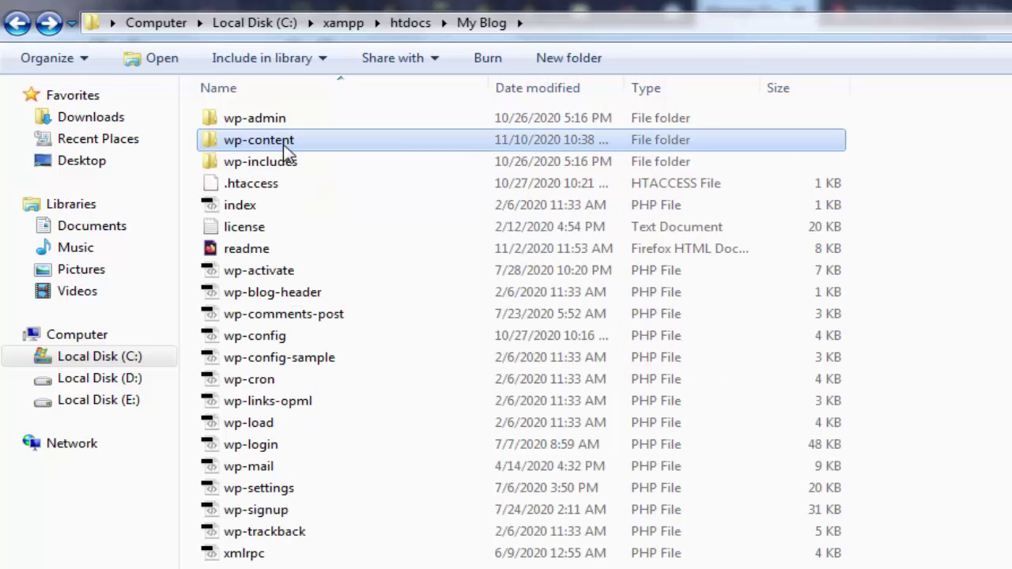
pyautogui.doubleClick(286, 152)
pyautogui.click(286, 153)
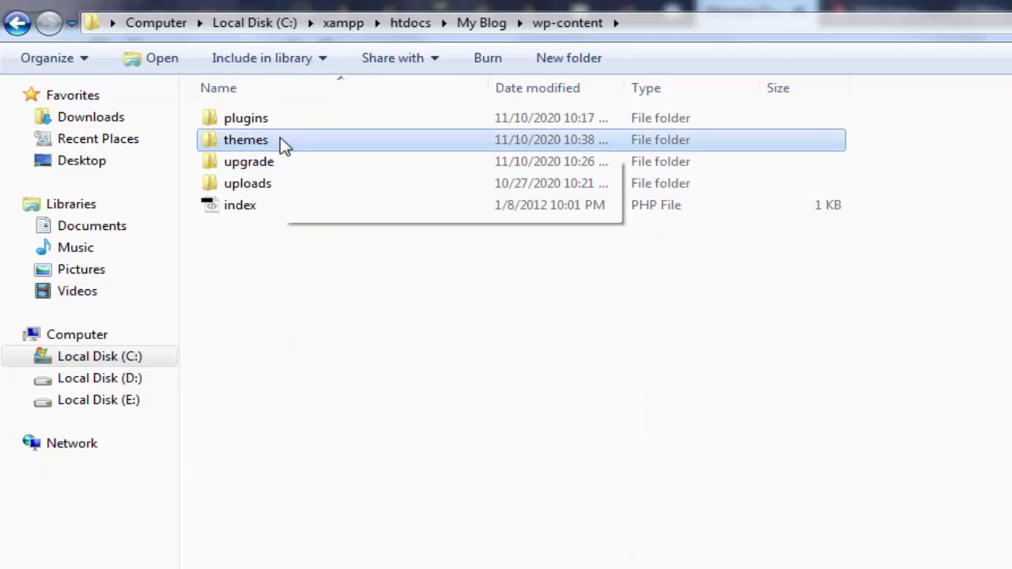
pyautogui.doubleClick(286, 144)
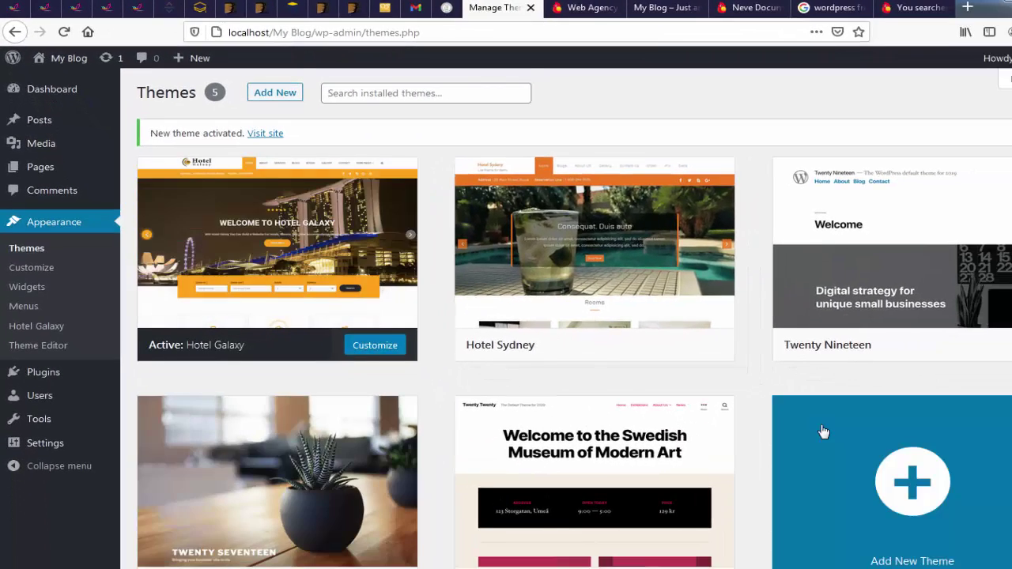
# Compare the theme folders with the themes installed in WordPress, and paste the extracted neve folder into the themes folder
pyautogui.scroll(-2, 892, 465)
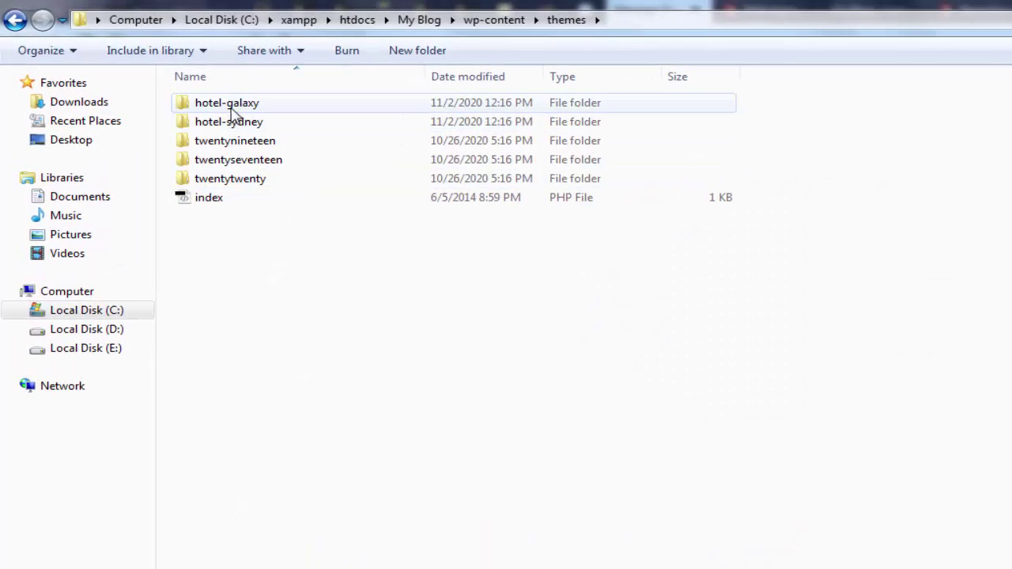
pyautogui.click(226, 101)
pyautogui.click(239, 126)
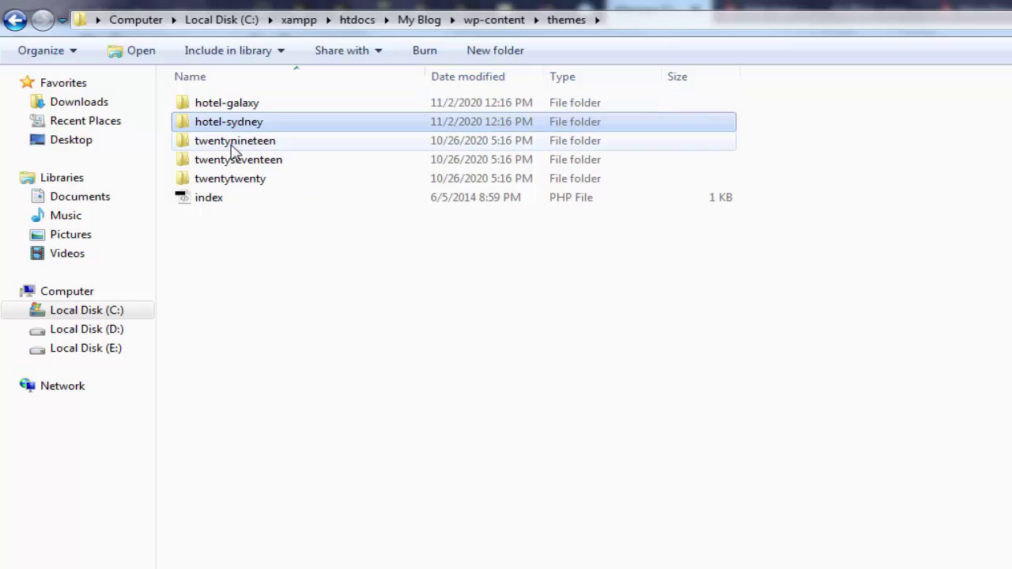
pyautogui.click(231, 142)
pyautogui.click(226, 178)
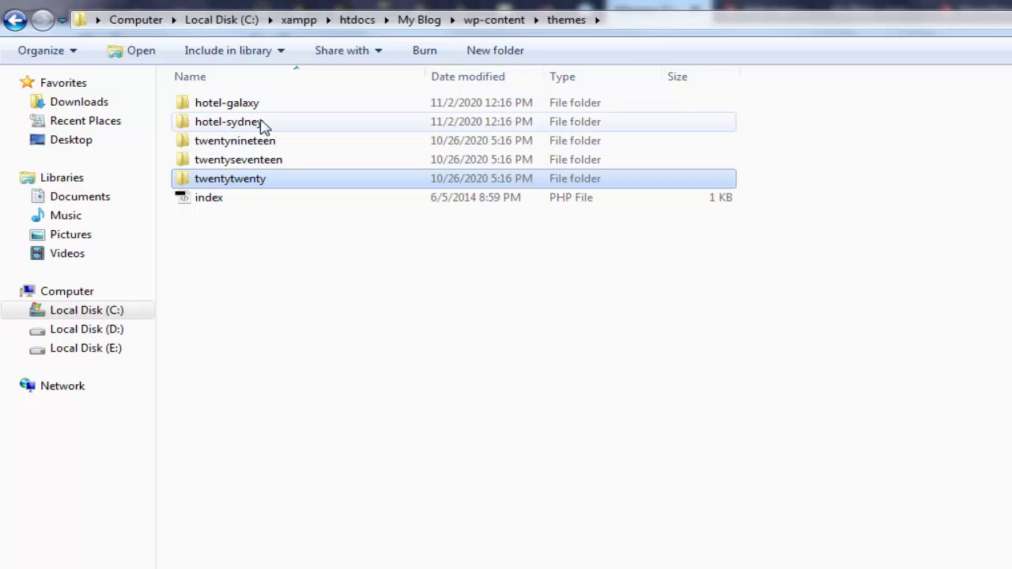
pyautogui.click(294, 162)
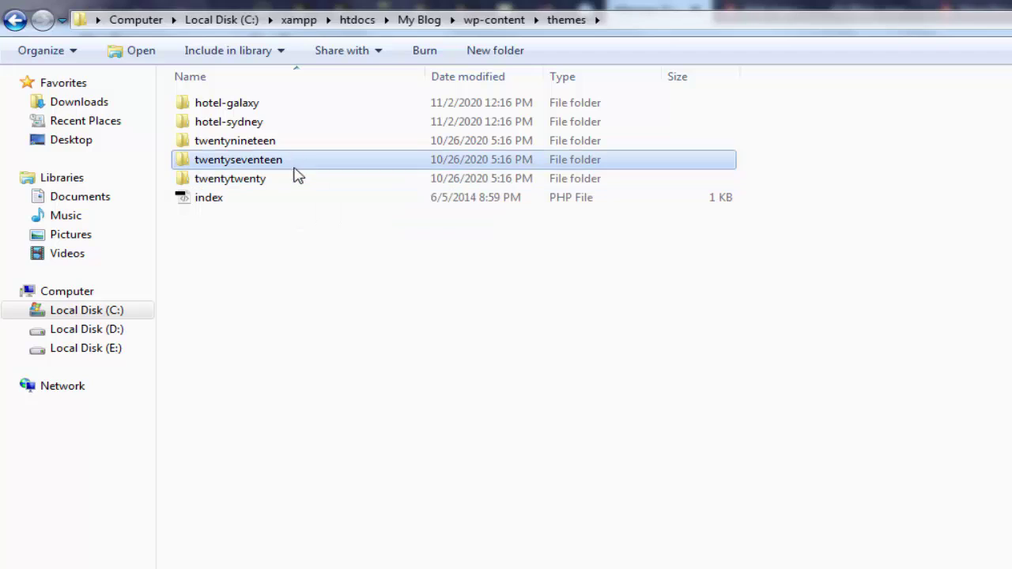
pyautogui.click(285, 185)
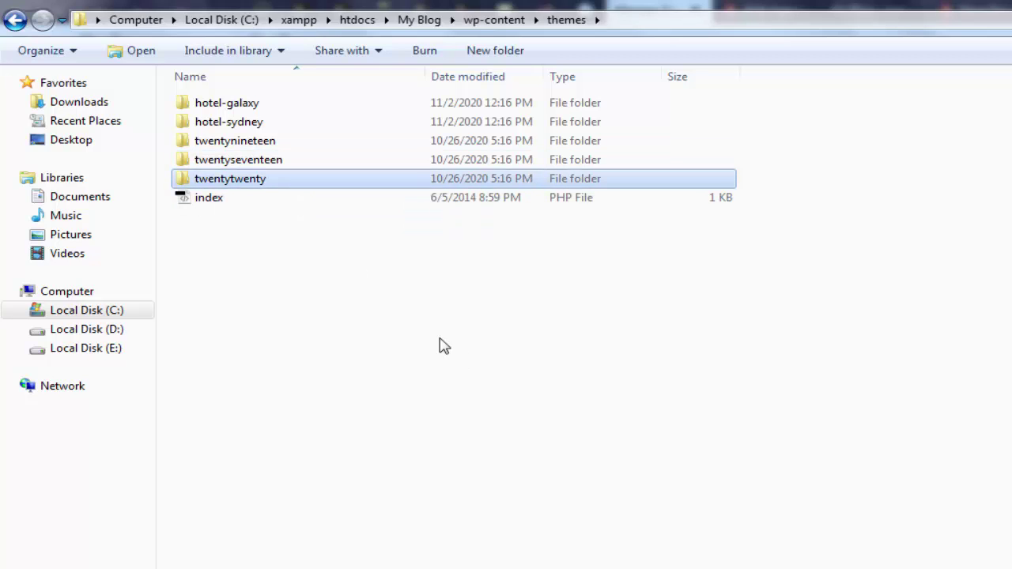
pyautogui.click(352, 274)
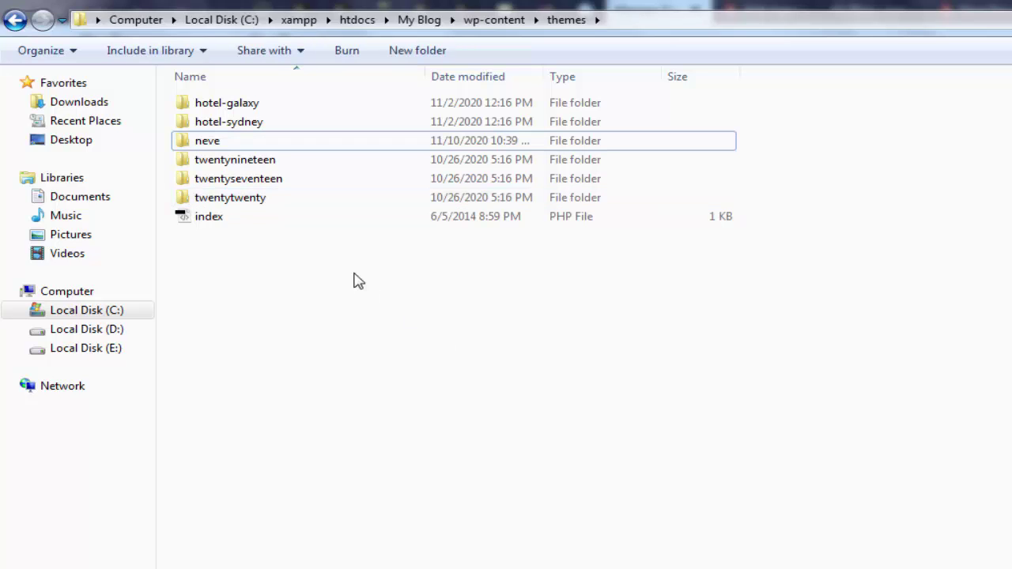
pyautogui.click(220, 146)
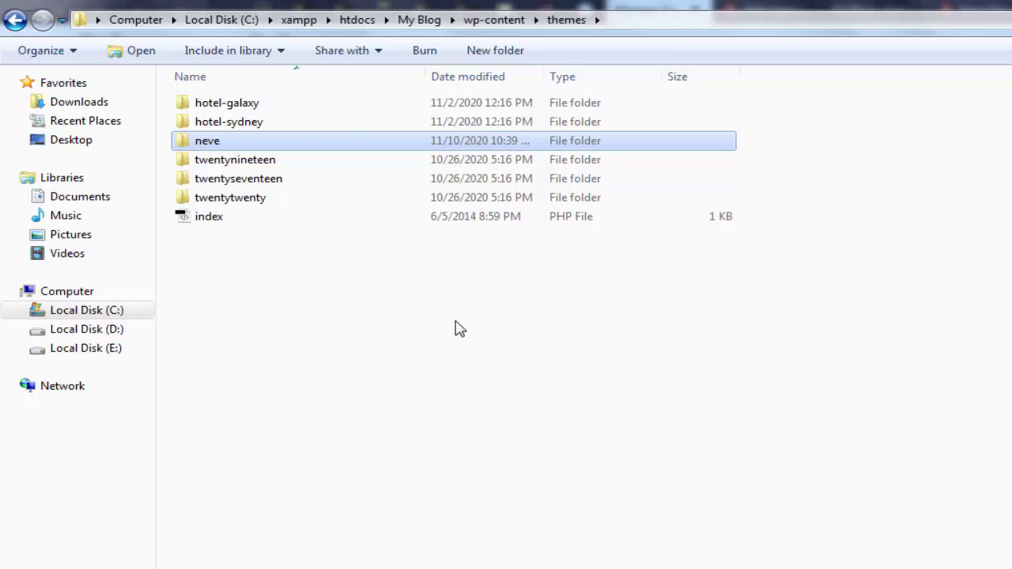
# Switch to the WordPress site in the browser, refresh the installed themes page and activate the Neve theme
pyautogui.hotkey('alt', 'Tab')
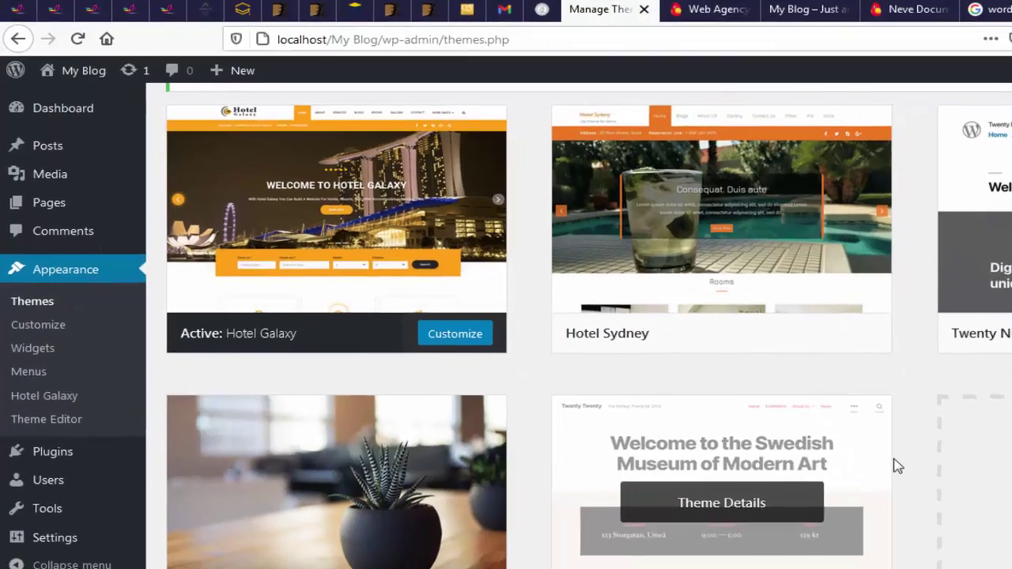
pyautogui.press('F5')
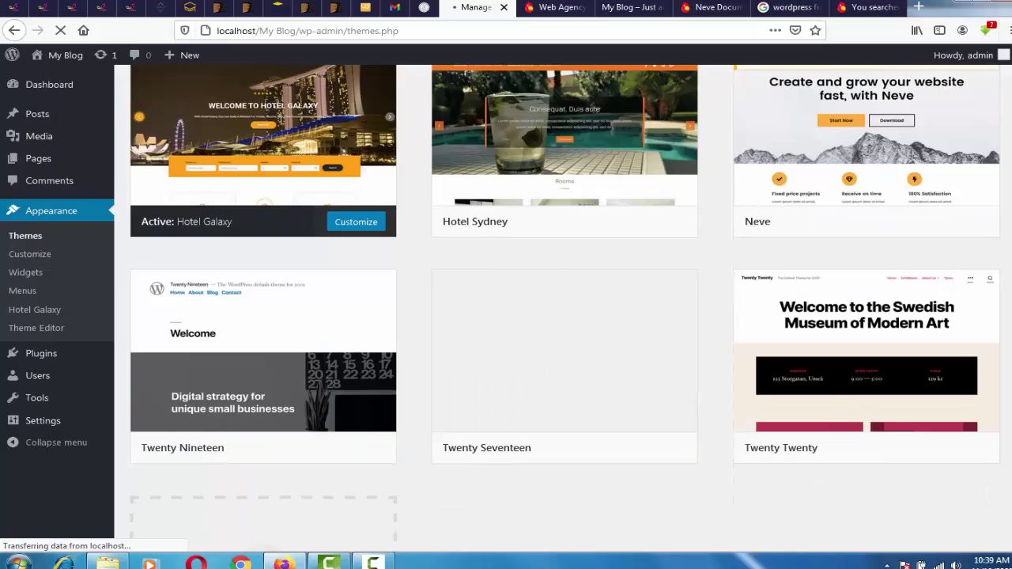
pyautogui.scroll(2, 565, 301)
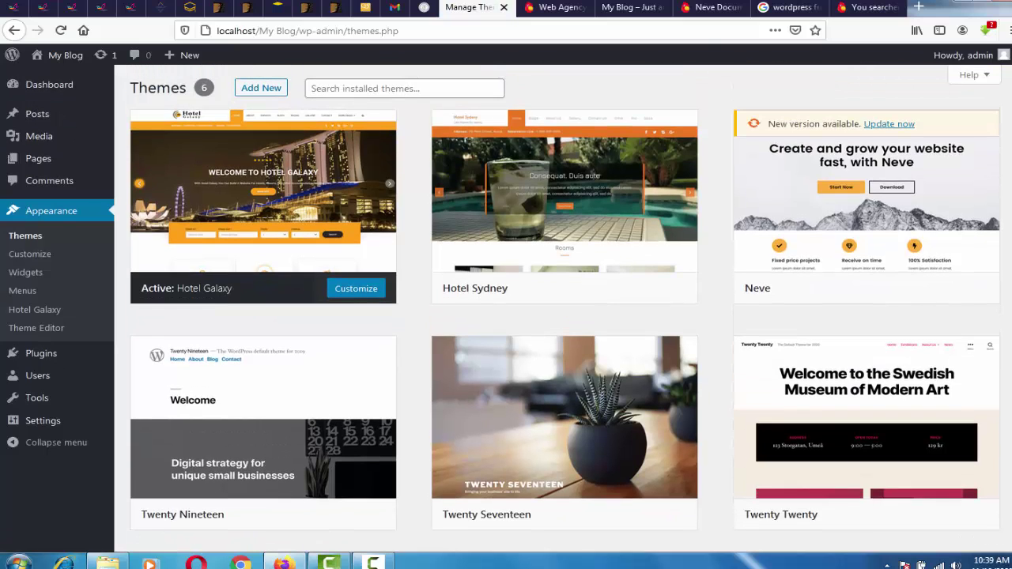
pyautogui.moveTo(883, 281)
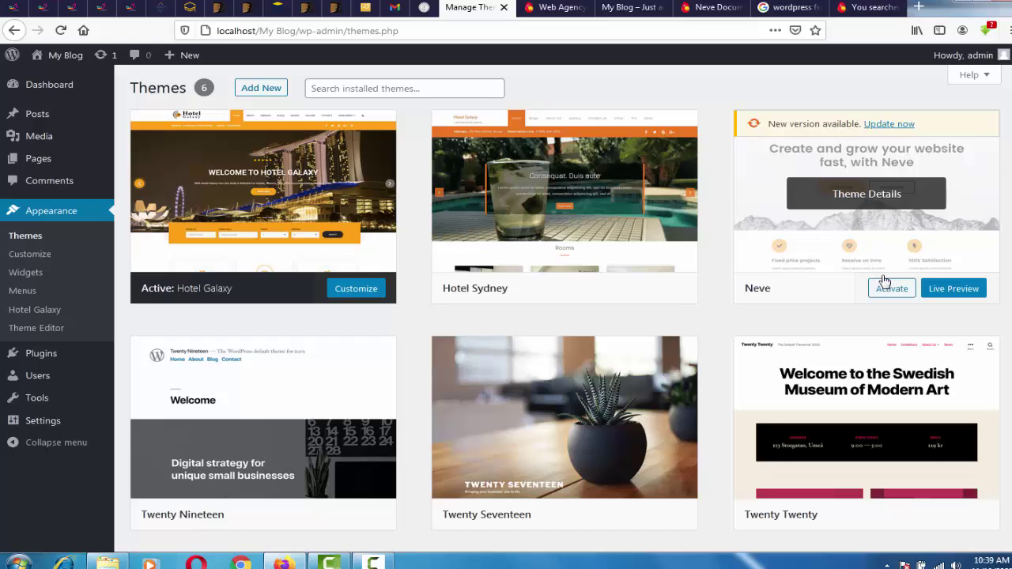
pyautogui.click(892, 290)
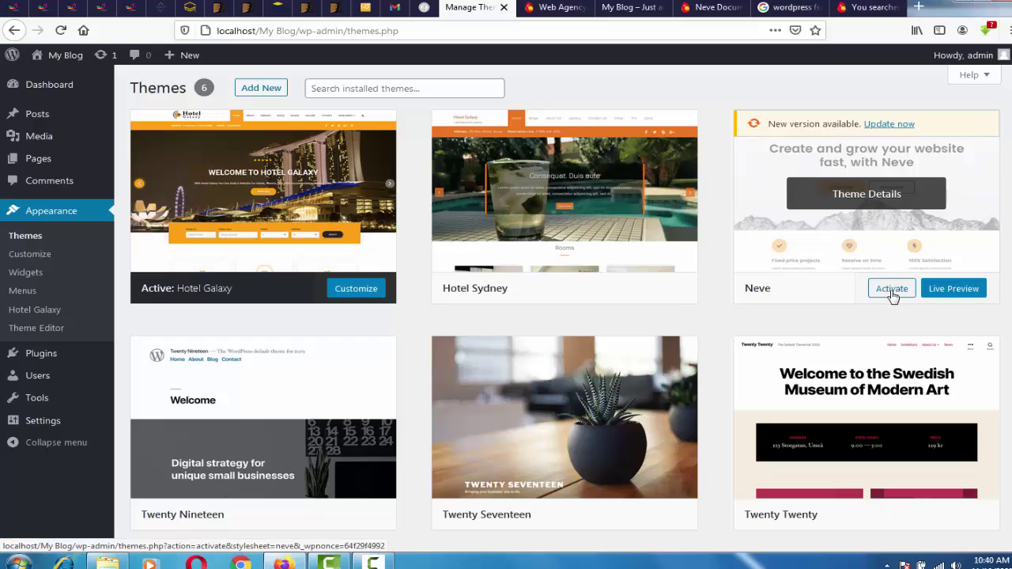